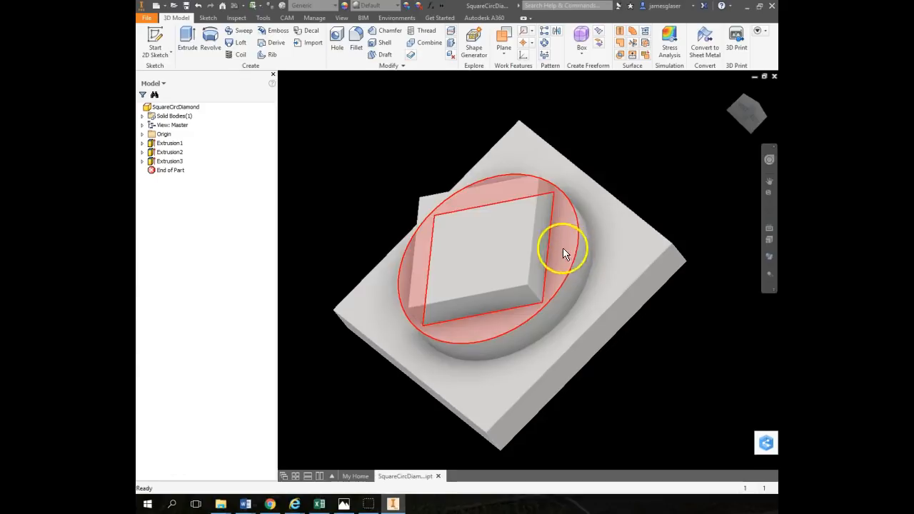
# - Save the SquareCircDiamond part and start exporting it to another CAD format
pyautogui.click(144, 18)
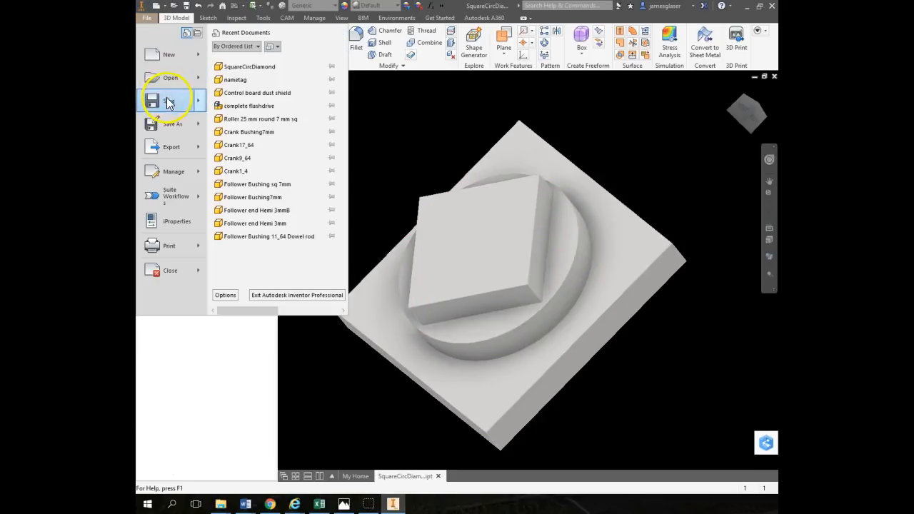
pyautogui.click(165, 101)
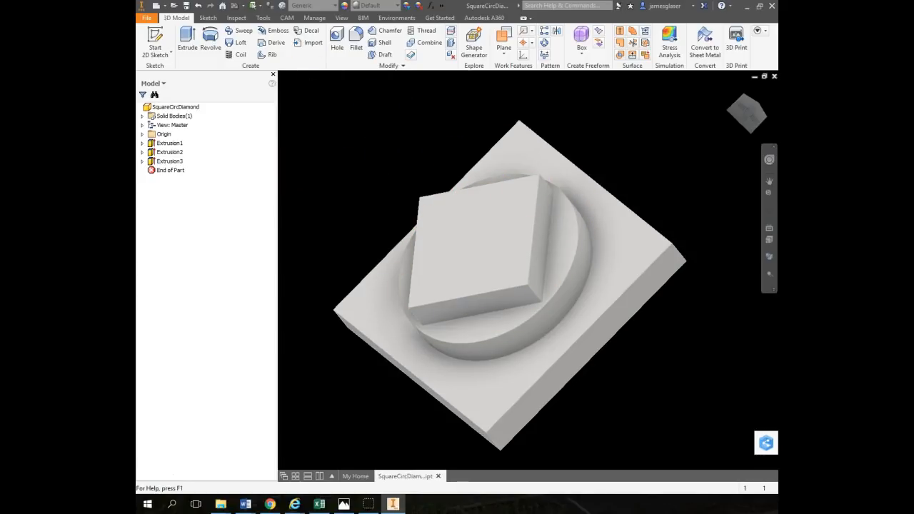
pyautogui.click(147, 19)
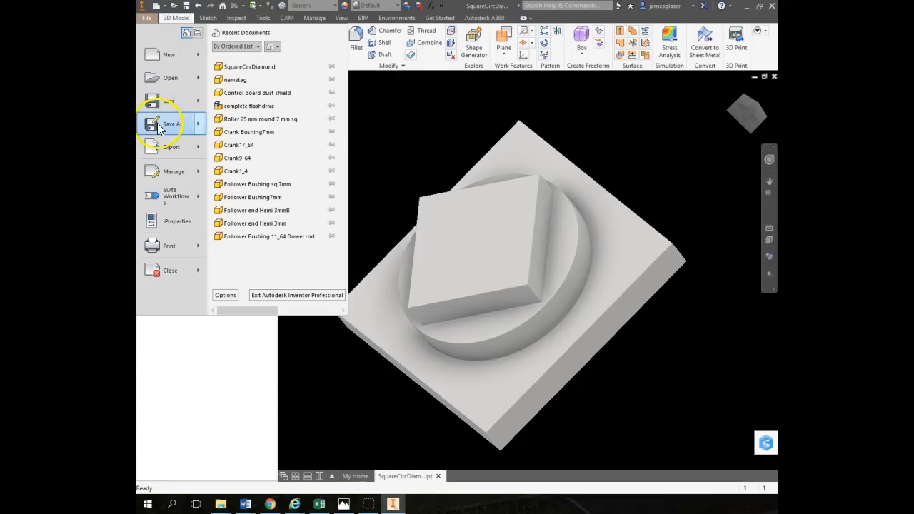
pyautogui.moveTo(157, 123)
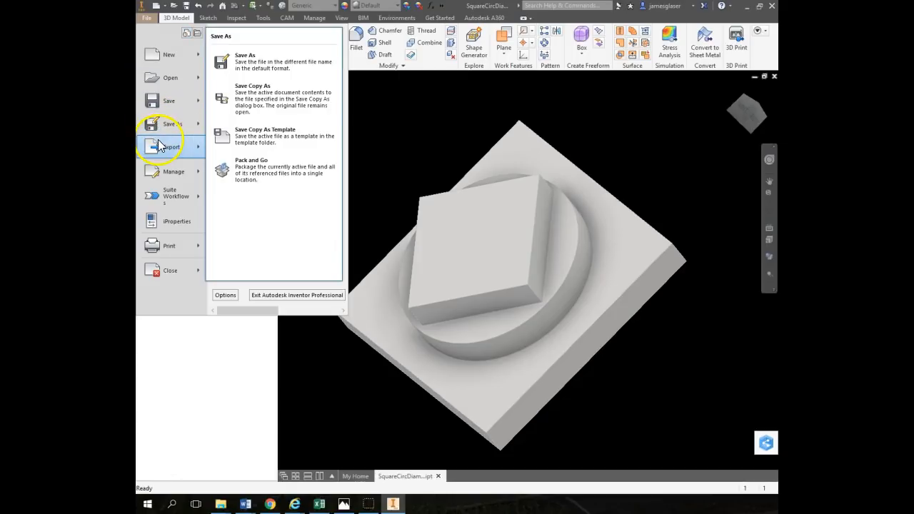
pyautogui.moveTo(158, 146)
pyautogui.click(261, 154)
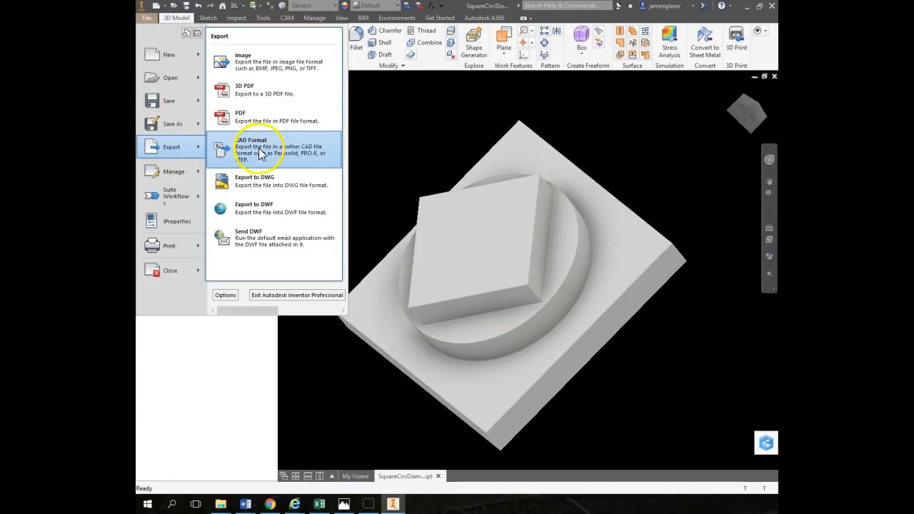
pyautogui.click(263, 153)
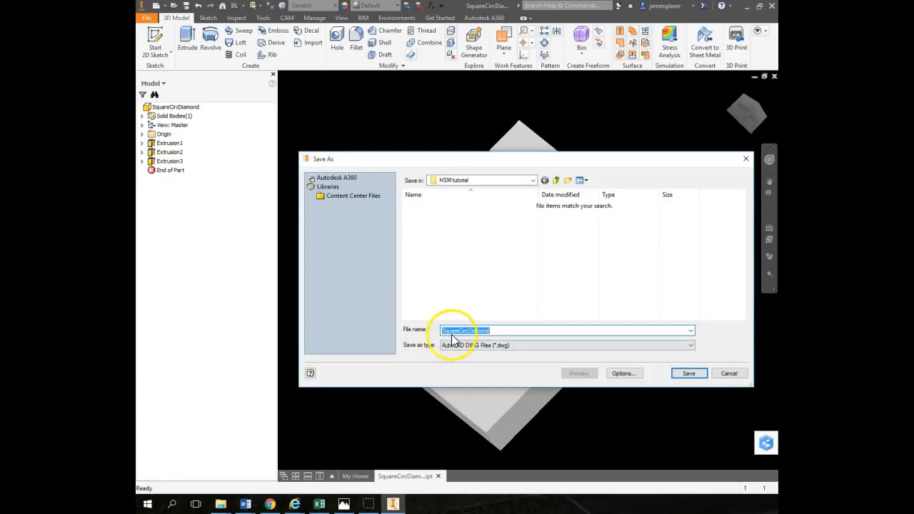
# - Export the part to the HSM tutorial folder as an STL file named SquareCircDiamond
pyautogui.click(494, 331)
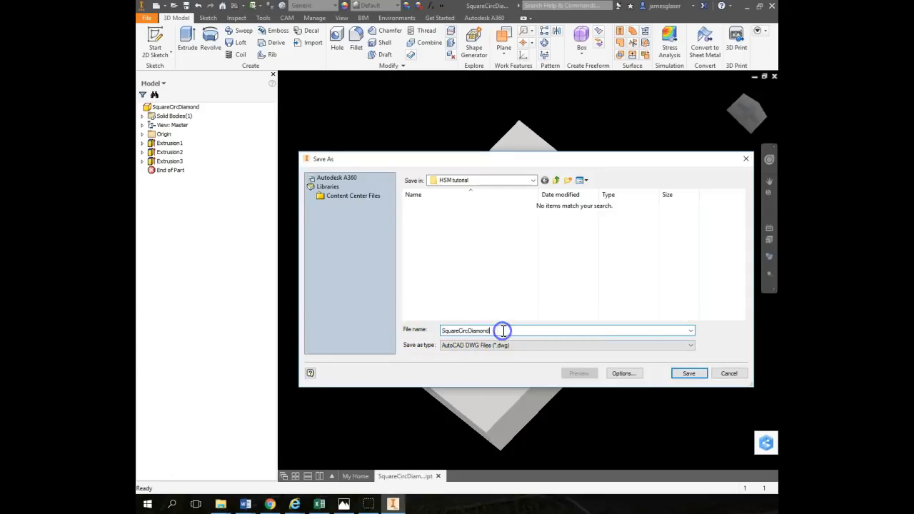
pyautogui.click(444, 330)
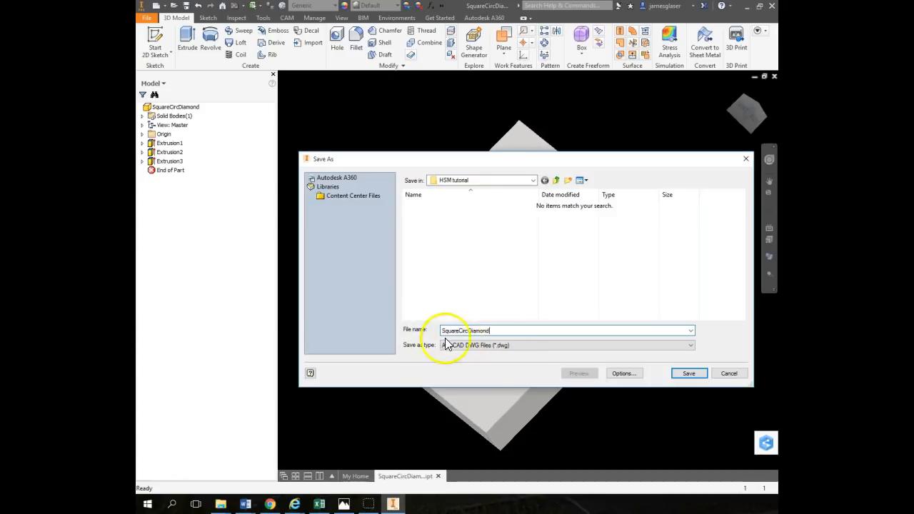
pyautogui.click(479, 331)
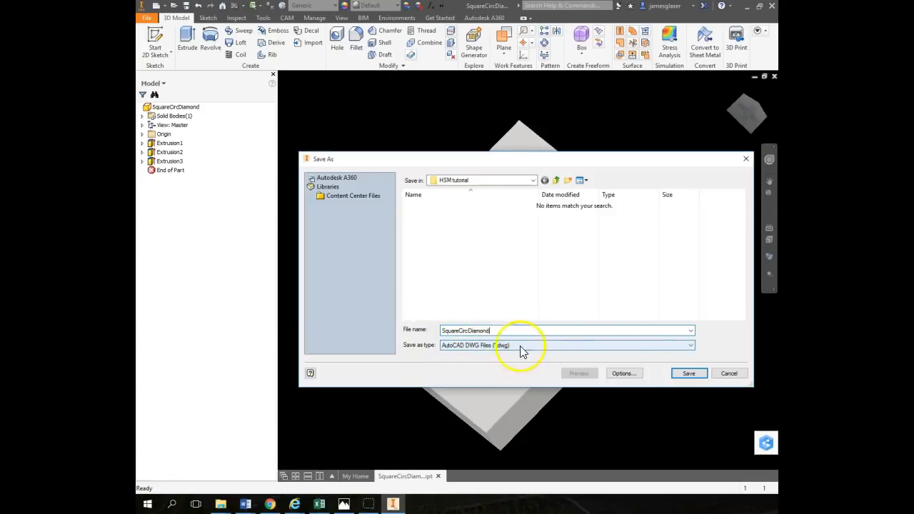
pyautogui.click(691, 347)
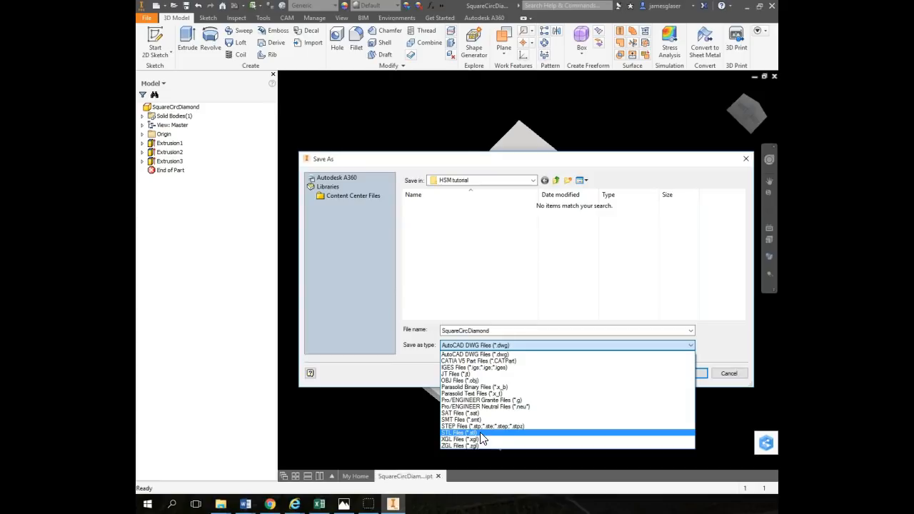
pyautogui.click(478, 433)
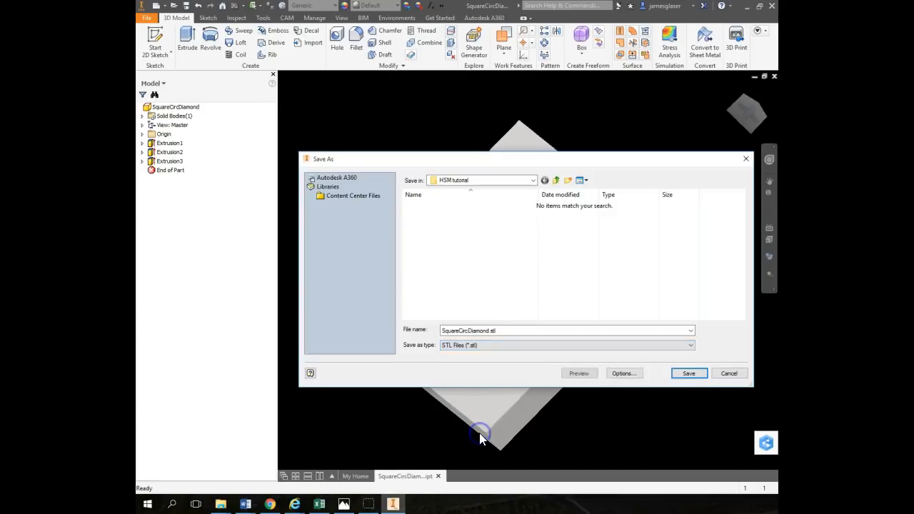
pyautogui.click(689, 374)
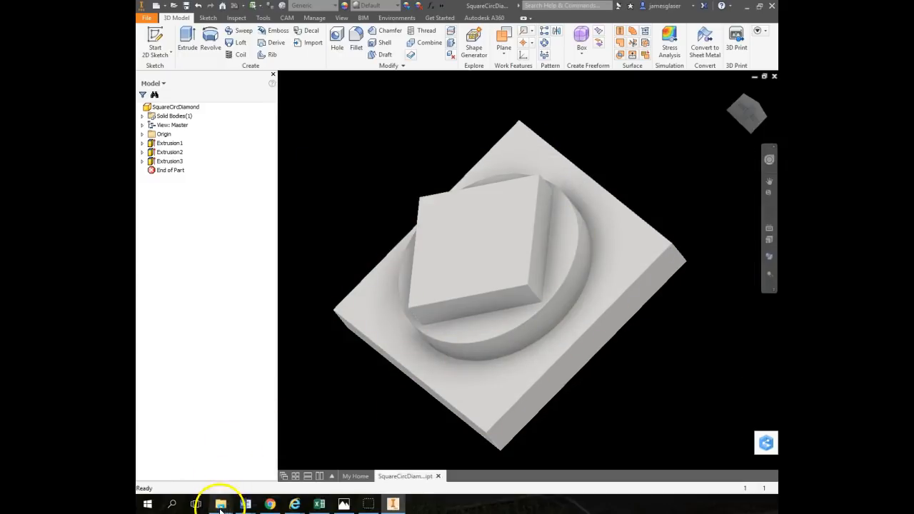
# - Switch to File Explorer and refresh the HSM tutorial folder to check for the exported STL file, then minimise the window
pyautogui.moveTo(221, 506)
pyautogui.click(176, 400)
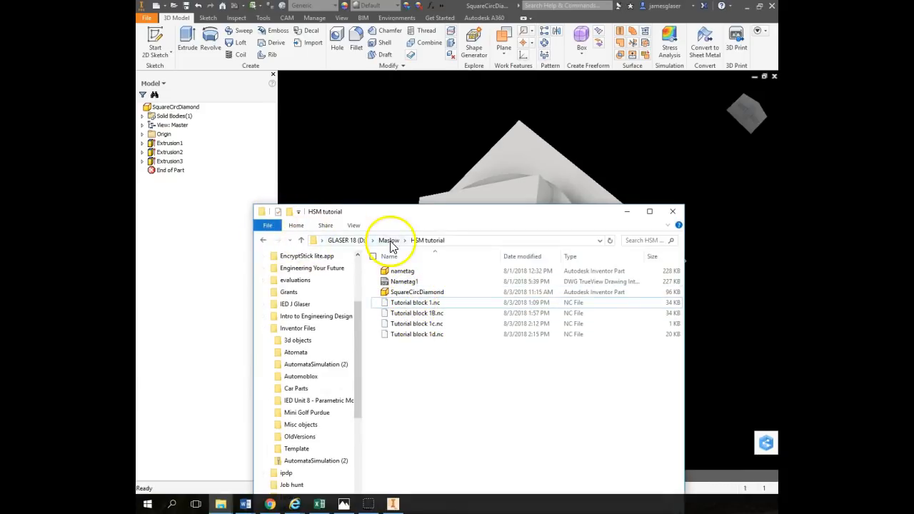
pyautogui.click(610, 241)
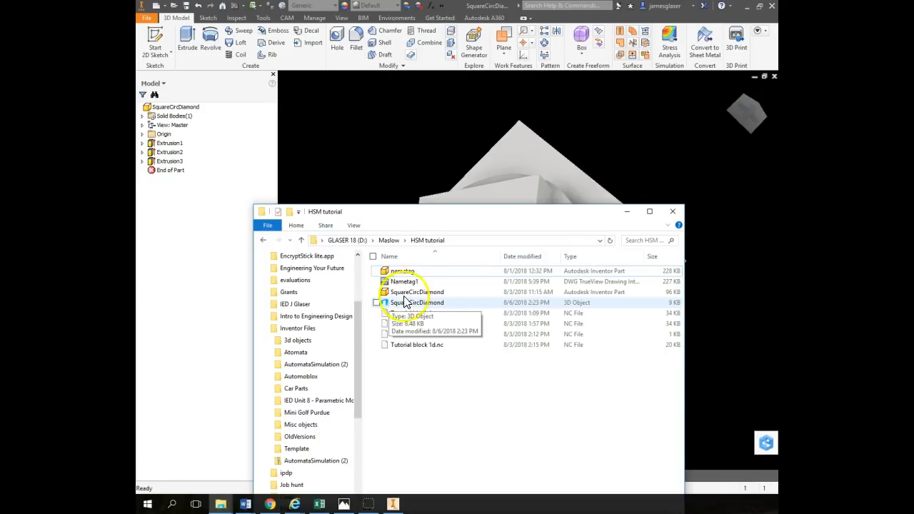
pyautogui.click(628, 213)
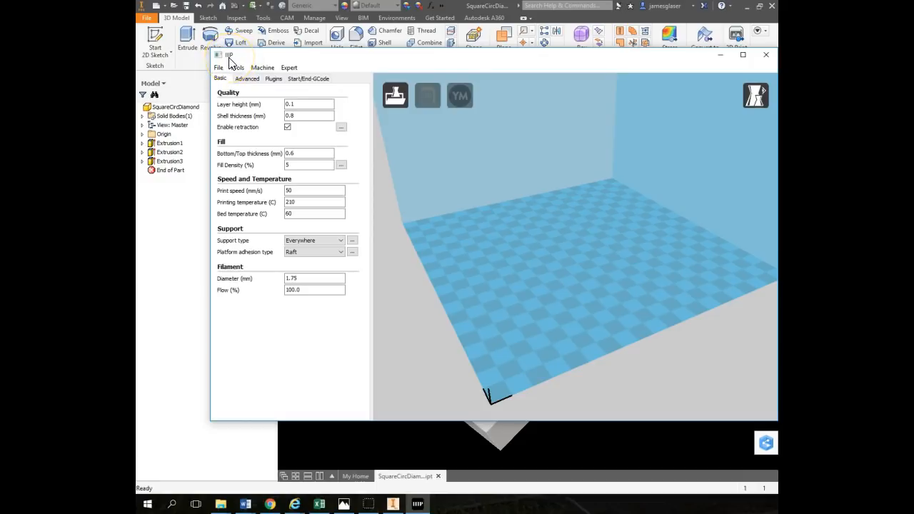
# - Maximise the IIIP slicer window and load the SquareCircDiamond model from the HSM tutorial folder
pyautogui.click(742, 55)
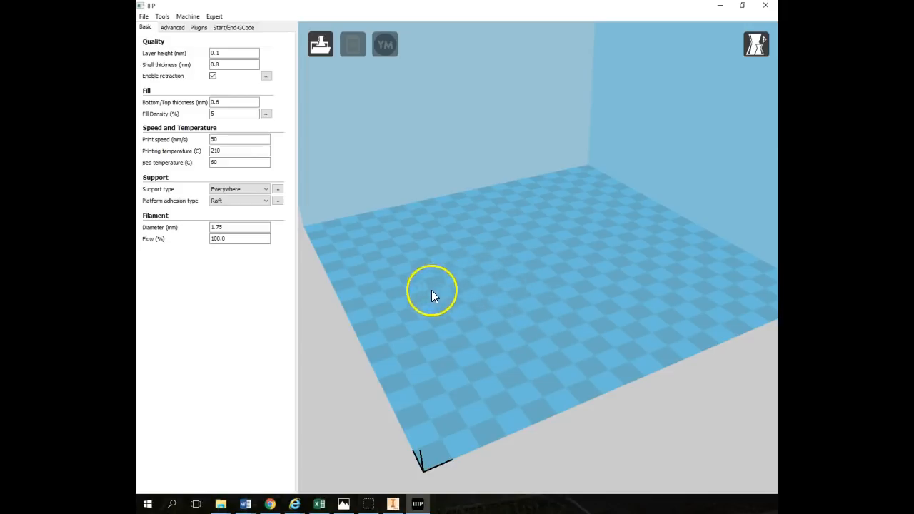
pyautogui.click(143, 16)
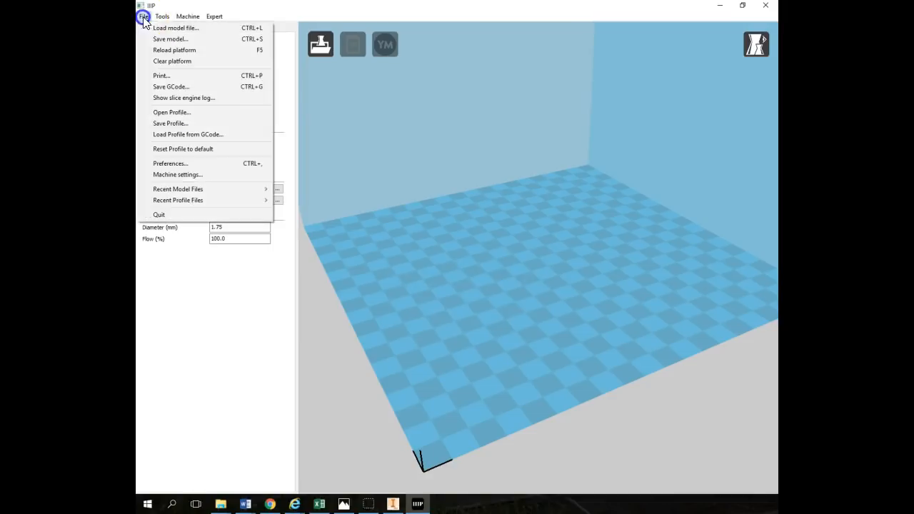
pyautogui.click(152, 27)
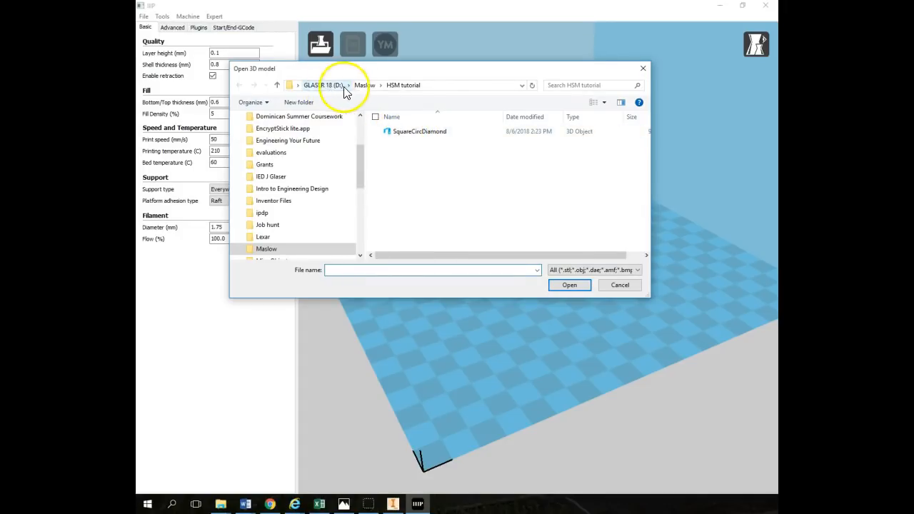
pyautogui.doubleClick(417, 133)
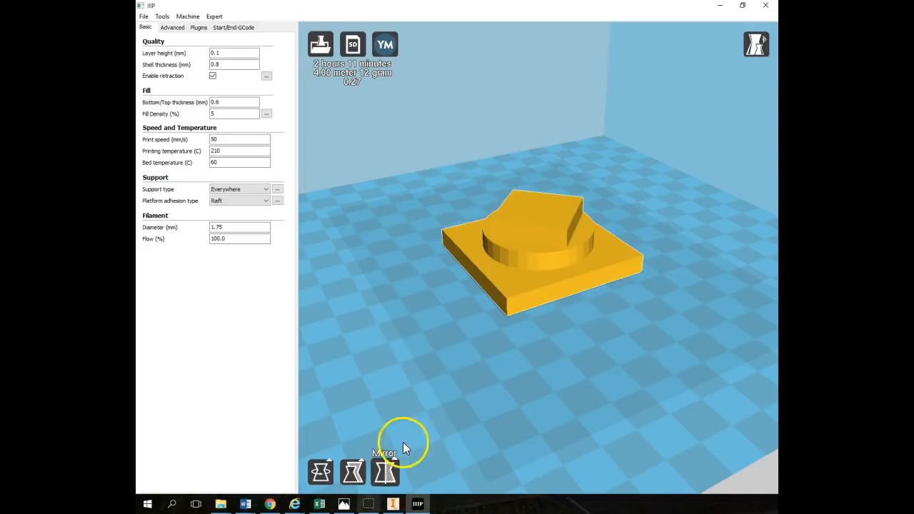
# - Look at the monoprice i3.jpg printer photo, minimise it, and inspect the loaded model's position on the print bed
pyautogui.click(344, 504)
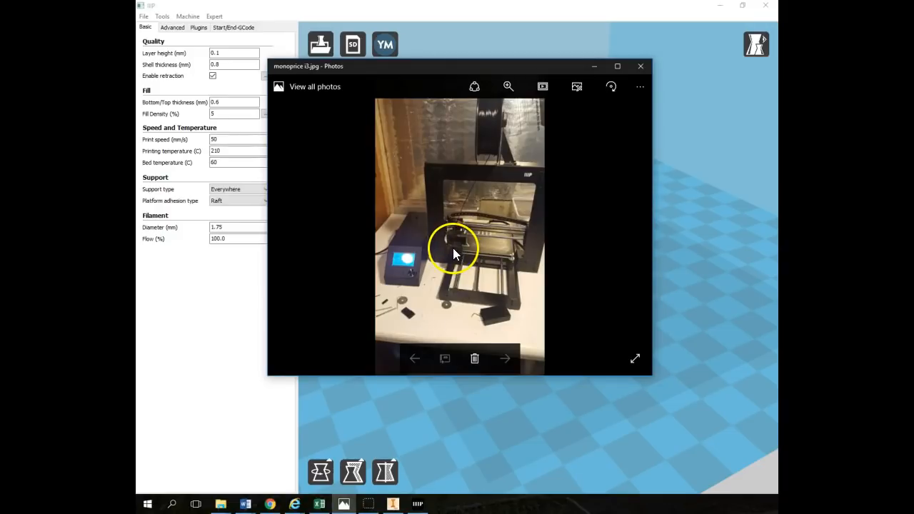
pyautogui.click(595, 69)
pyautogui.moveTo(445, 247); pyautogui.dragTo(447, 421, button='right')
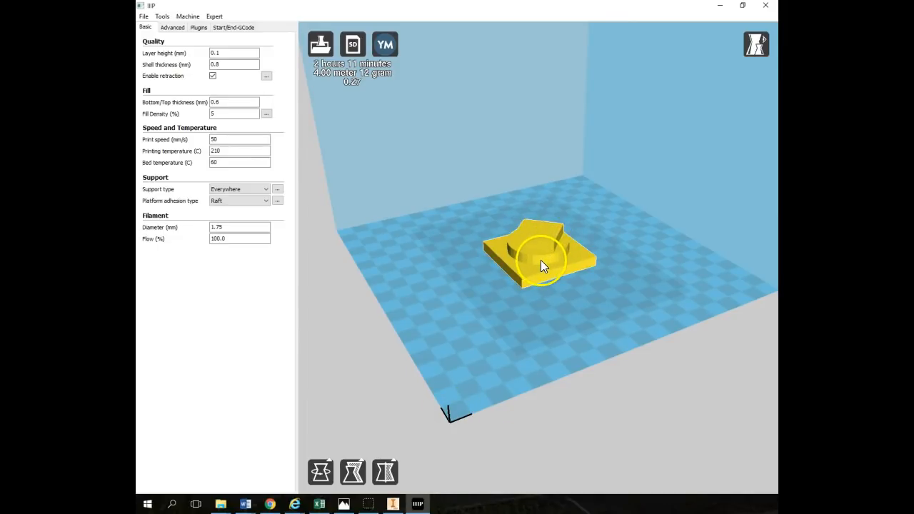
pyautogui.scroll(3, 541, 258)
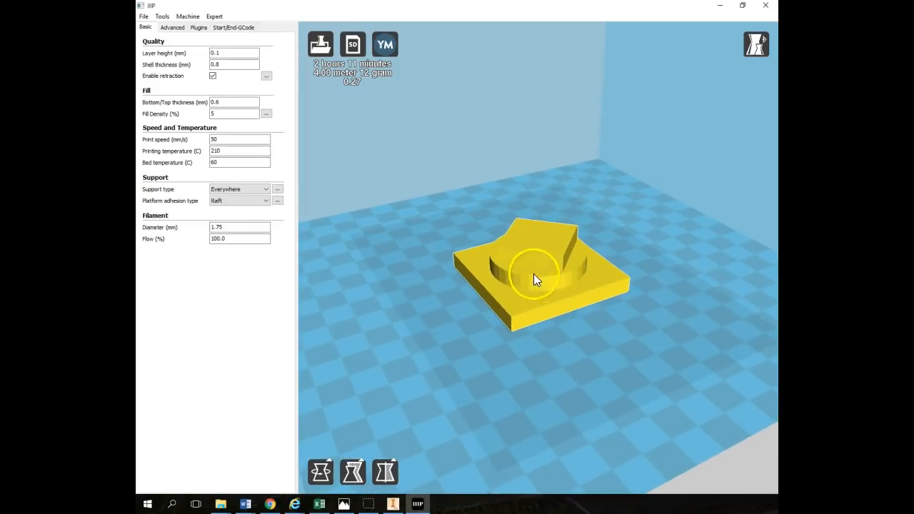
# - Scale the loaded model uniformly by a factor of 2.0
pyautogui.click(355, 473)
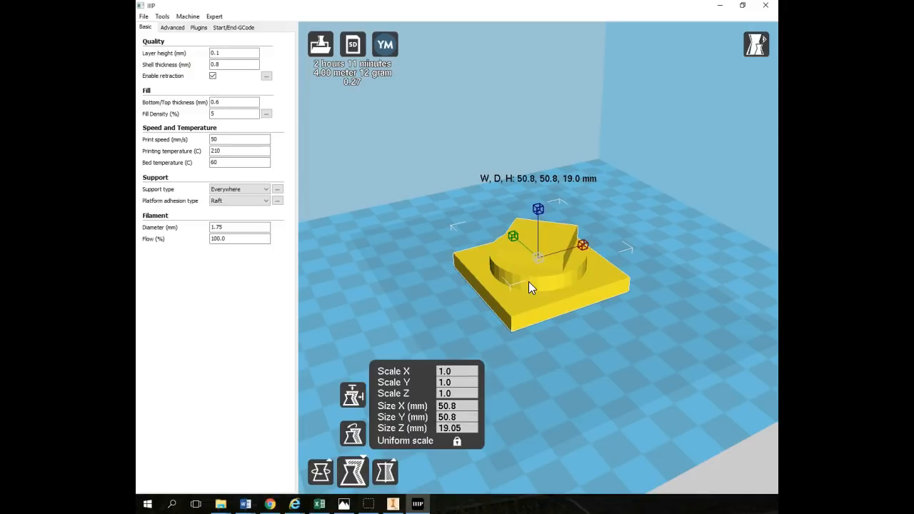
pyautogui.click(443, 373)
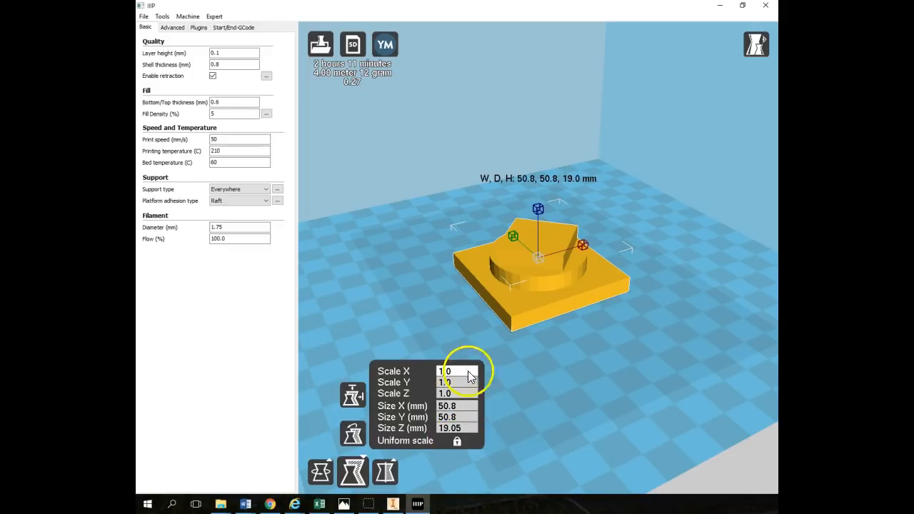
pyautogui.press('BackSpace')
pyautogui.write('2')
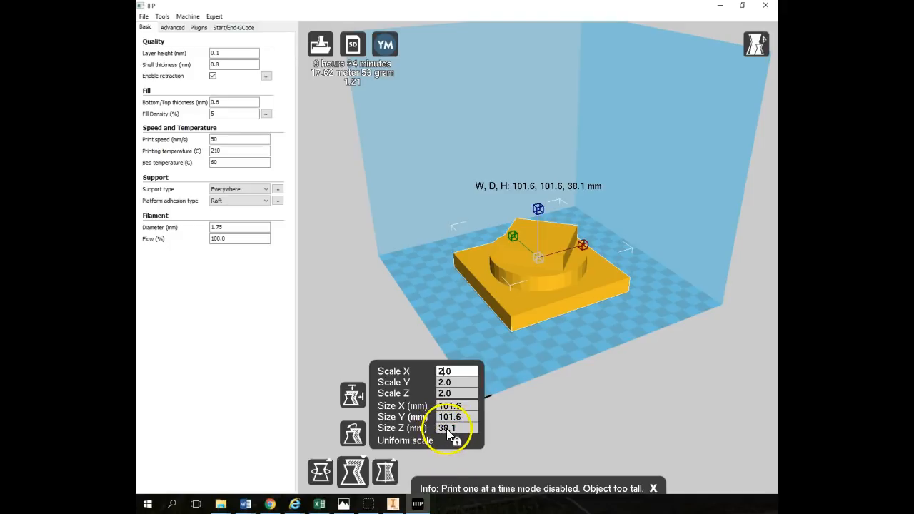
# - Compare the enlarged model with the printer photo, minimise the photo, and deselect the model
pyautogui.click(344, 505)
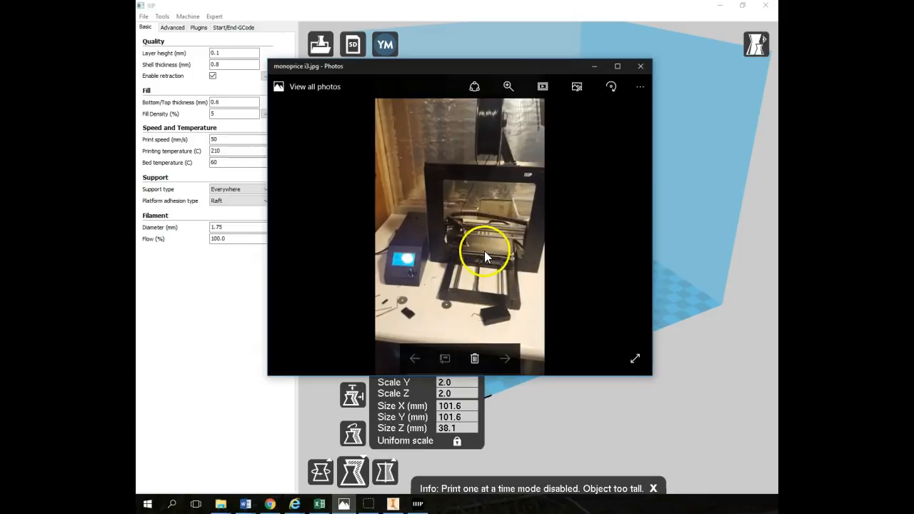
pyautogui.click(593, 65)
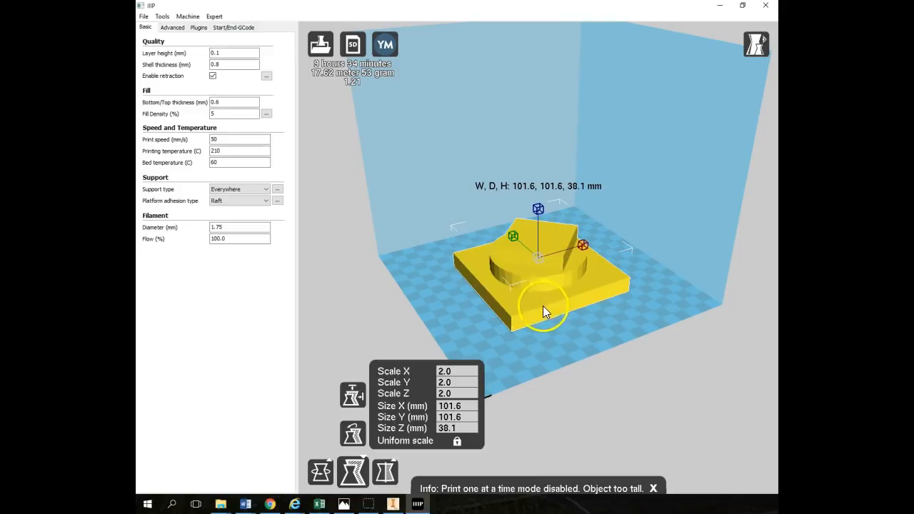
pyautogui.click(570, 336)
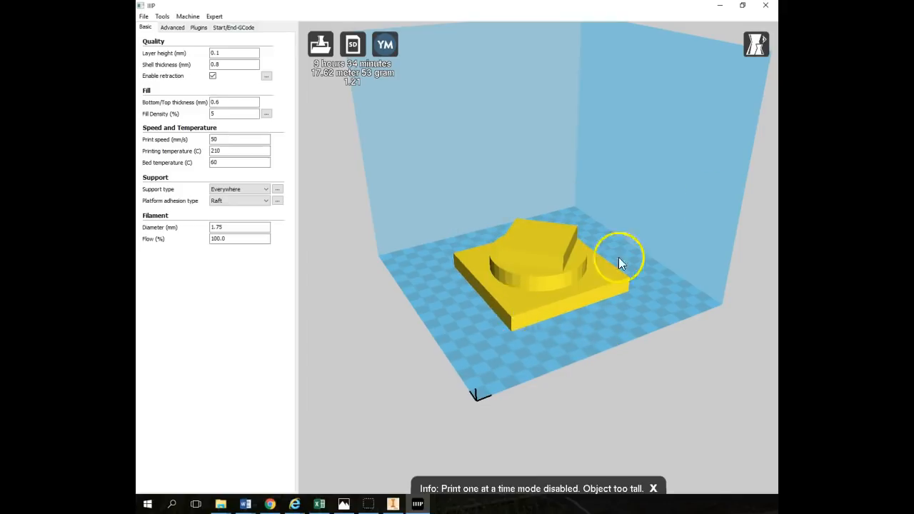
# - Switch the model display to the Layers view and lower the displayed layer to about 218
pyautogui.click(767, 42)
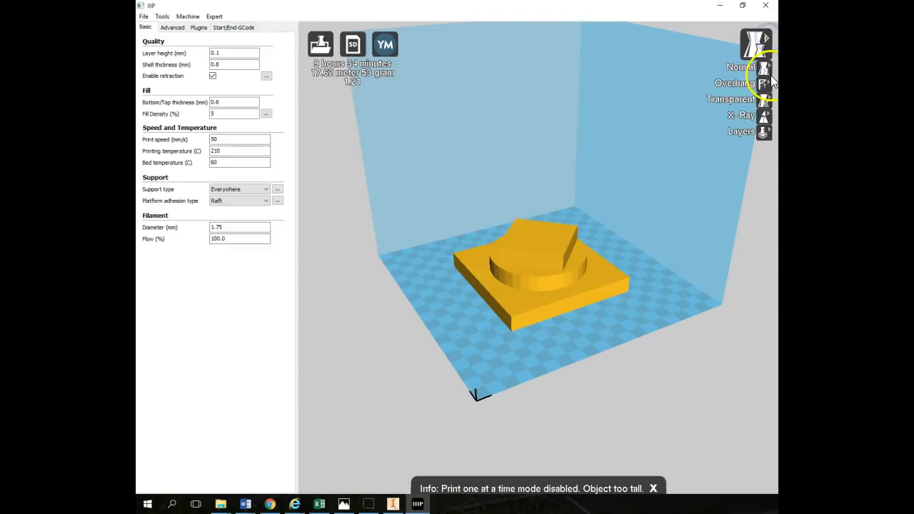
pyautogui.click(763, 132)
pyautogui.click(573, 198)
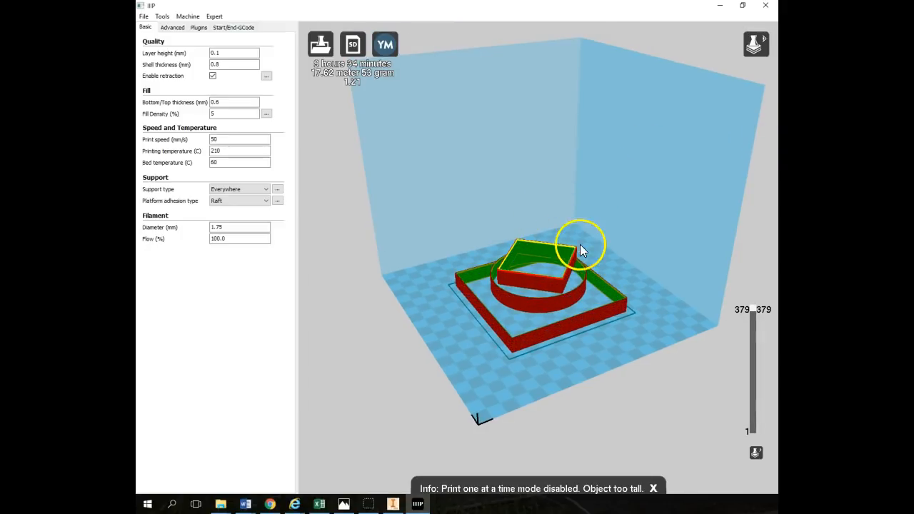
pyautogui.moveTo(753, 308); pyautogui.dragTo(755, 361)
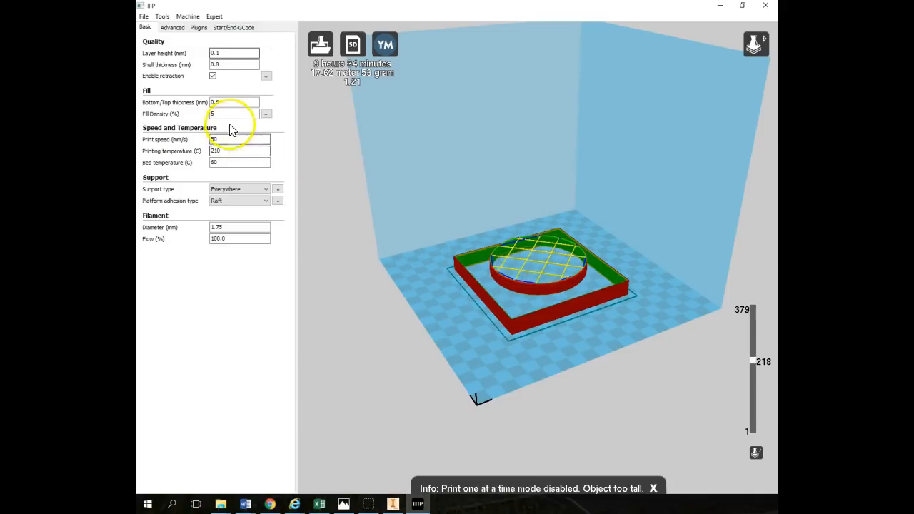
# - Set the fill density to 20%
pyautogui.click(218, 114)
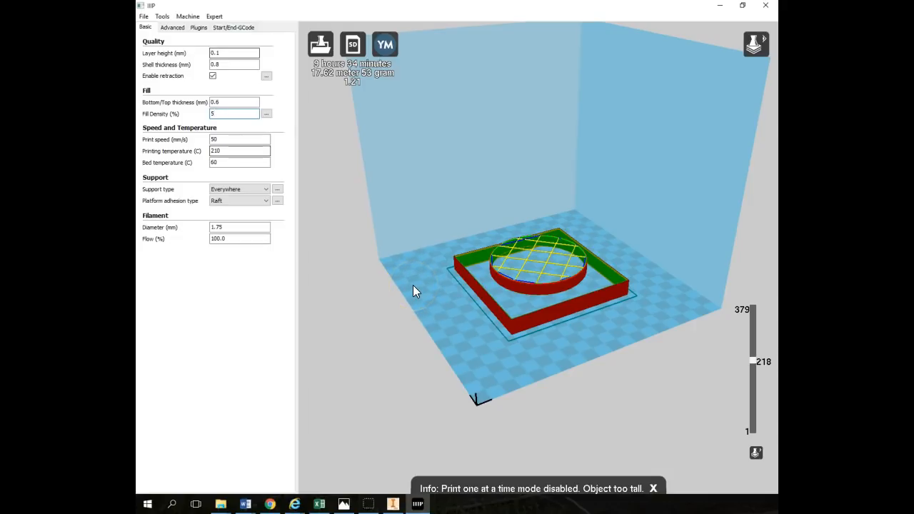
pyautogui.press('BackSpace')
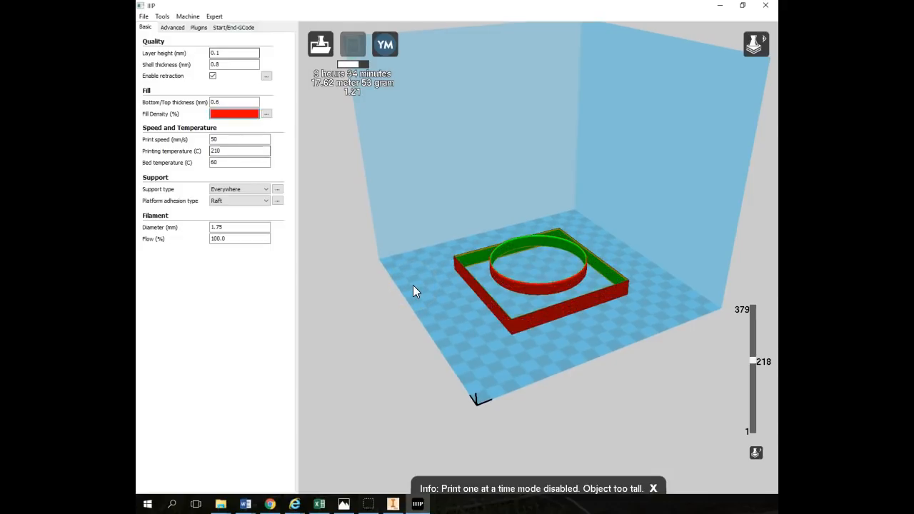
pyautogui.write('20')
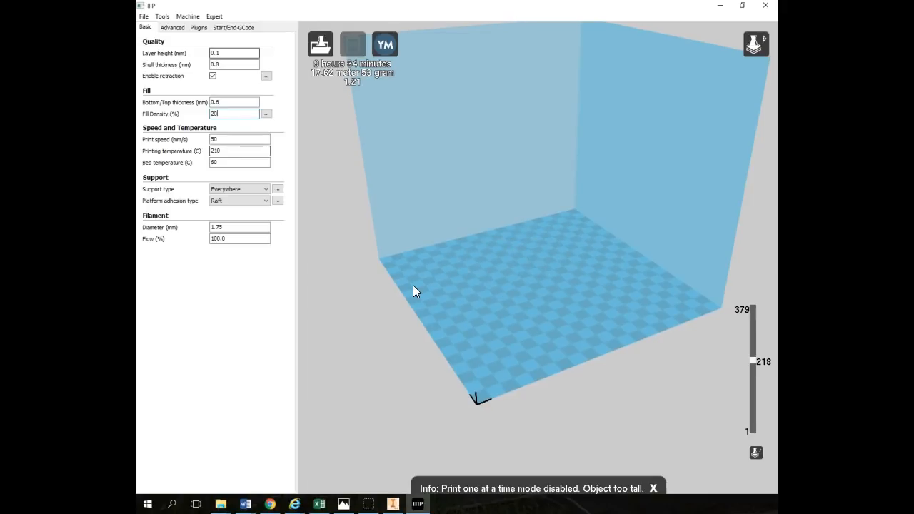
pyautogui.press('Tab')
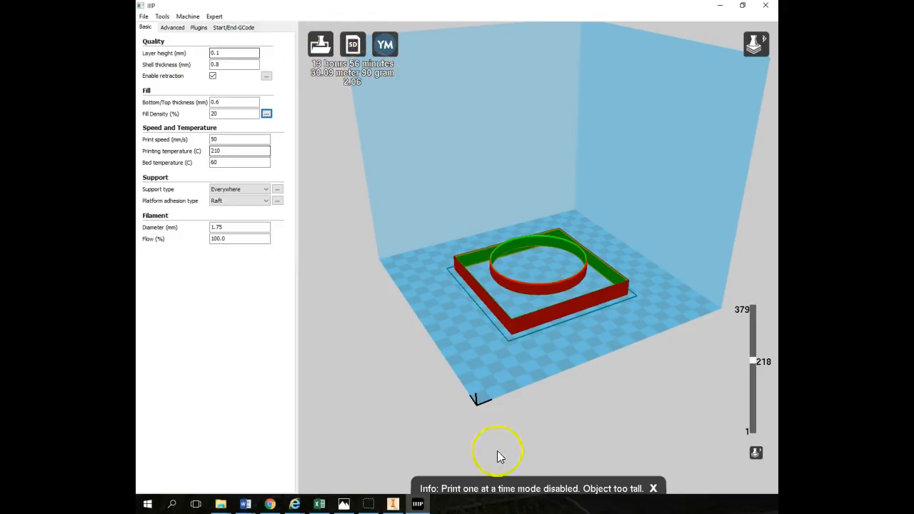
# - Dismiss the print-mode notice and set the fill density to 5%
pyautogui.click(653, 488)
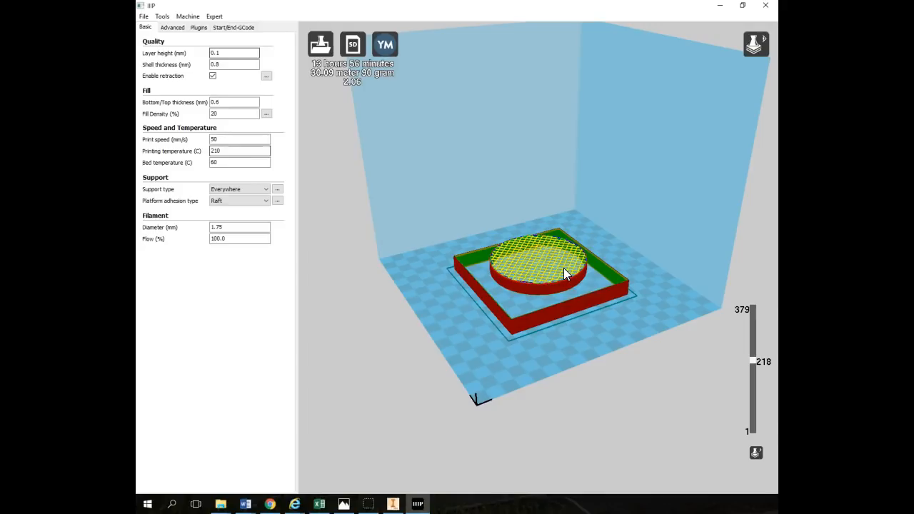
pyautogui.moveTo(228, 112)
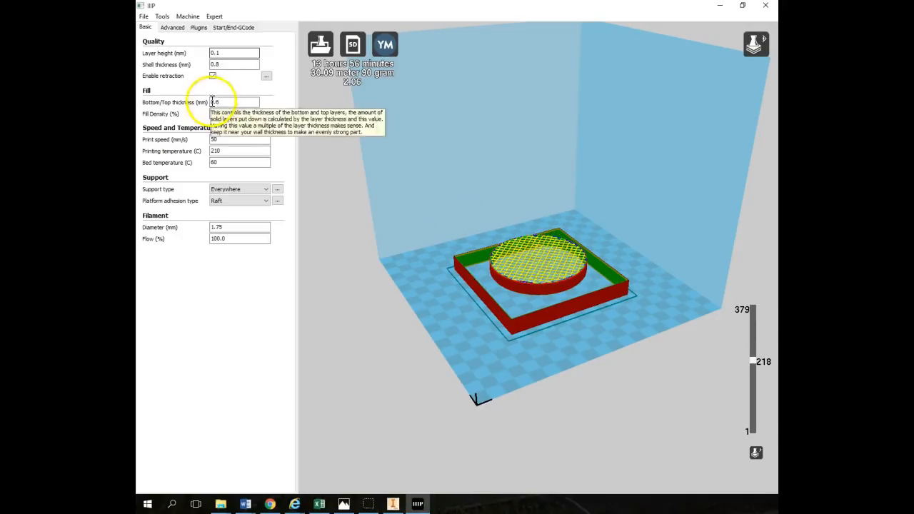
pyautogui.moveTo(232, 113); pyautogui.dragTo(177, 106)
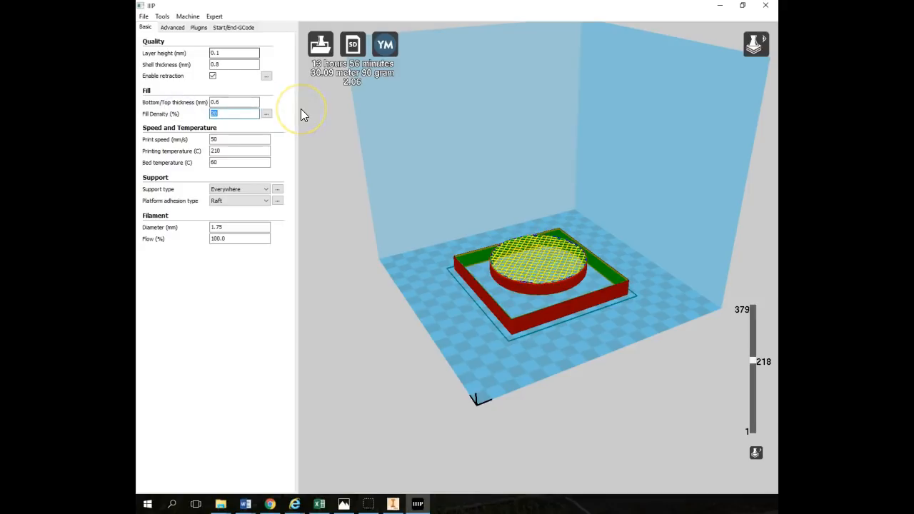
pyautogui.write('5')
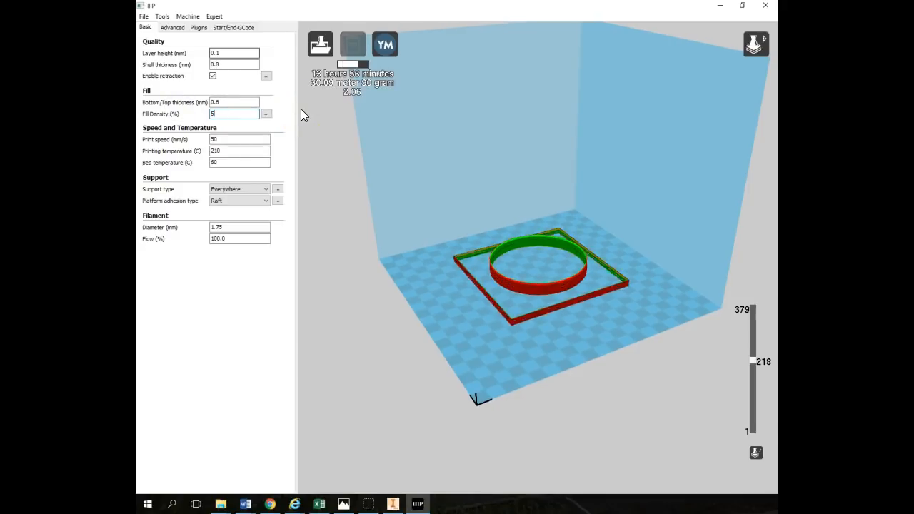
pyautogui.press('Tab')
pyautogui.click(460, 362)
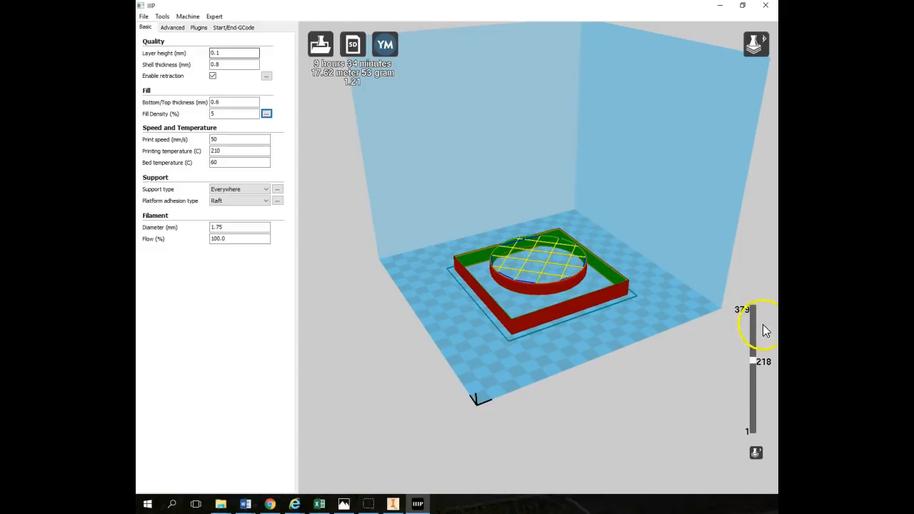
# - Raise the displayed layer to 379 and switch the model display back to Normal view
pyautogui.moveTo(757, 363); pyautogui.dragTo(740, 286)
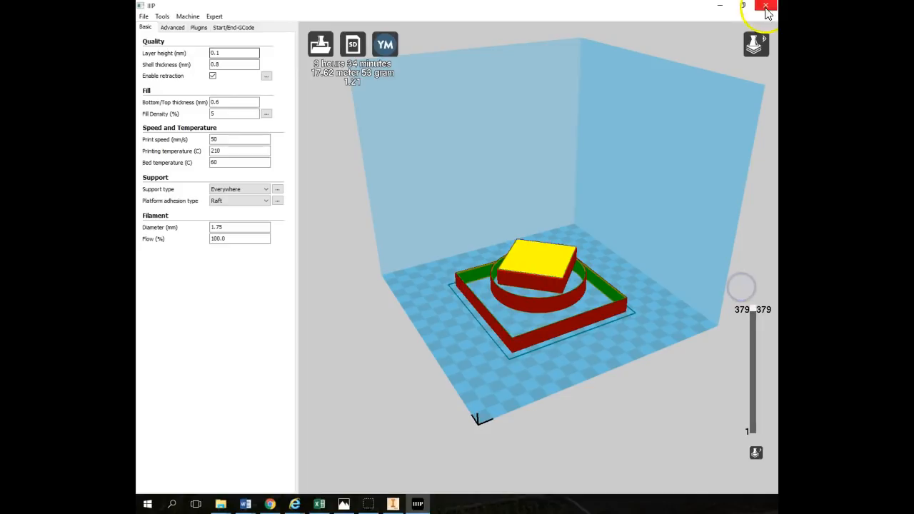
pyautogui.click(758, 43)
pyautogui.click(764, 67)
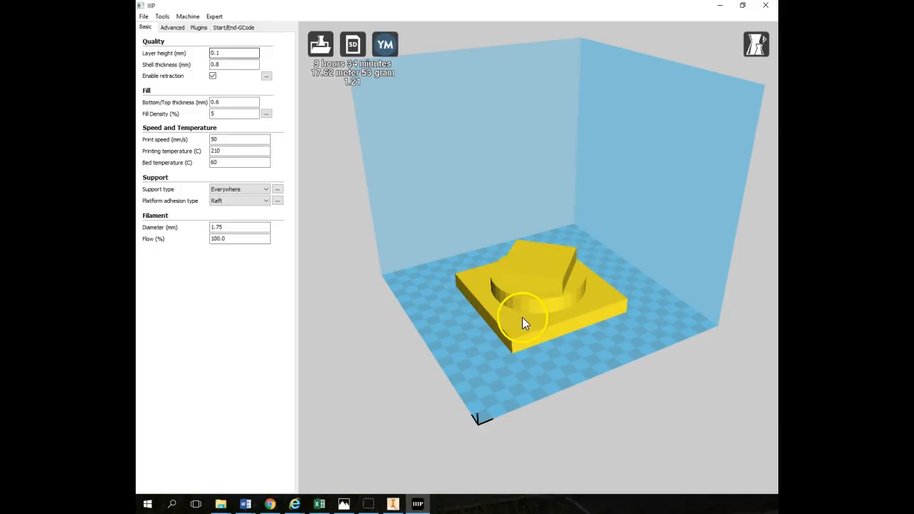
# - Switch to Inventor, start a 2D sketch on the SquareCircDiamond part without choosing a plane, and return to the IIIP slicer
pyautogui.click(392, 504)
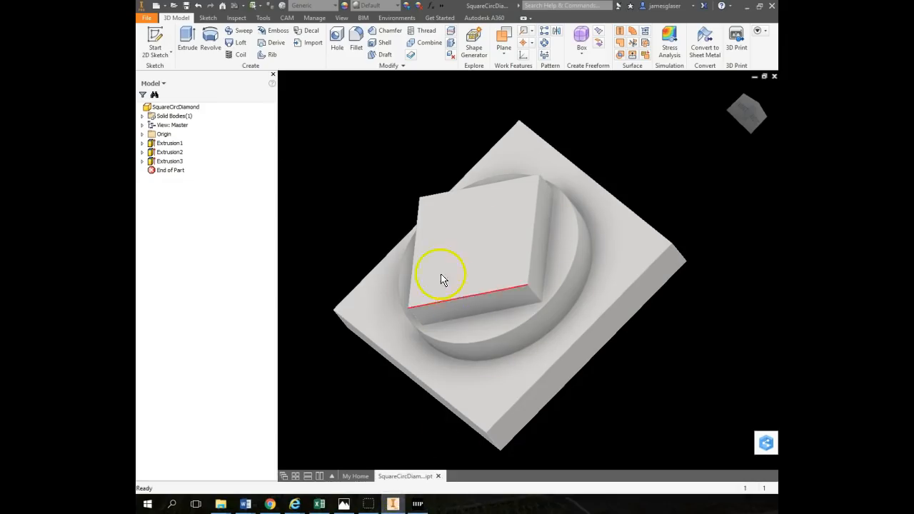
pyautogui.click(732, 91)
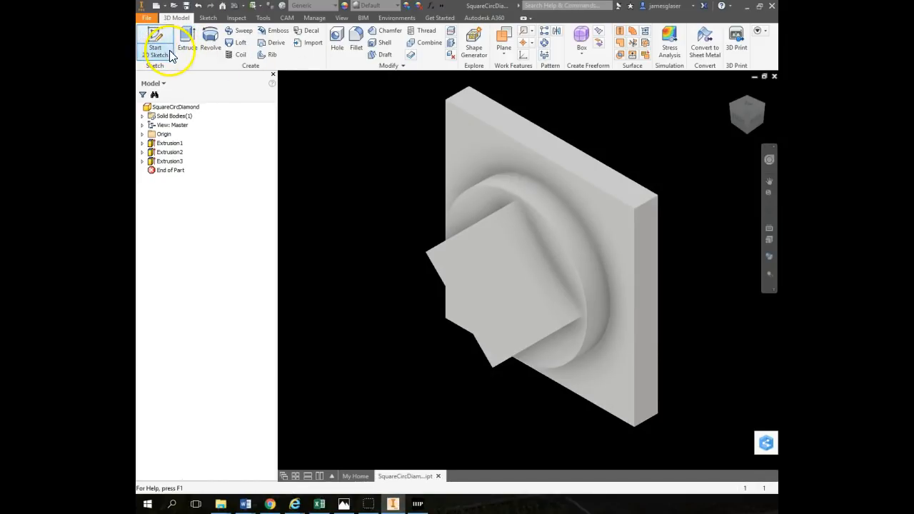
pyautogui.click(168, 50)
pyautogui.click(159, 39)
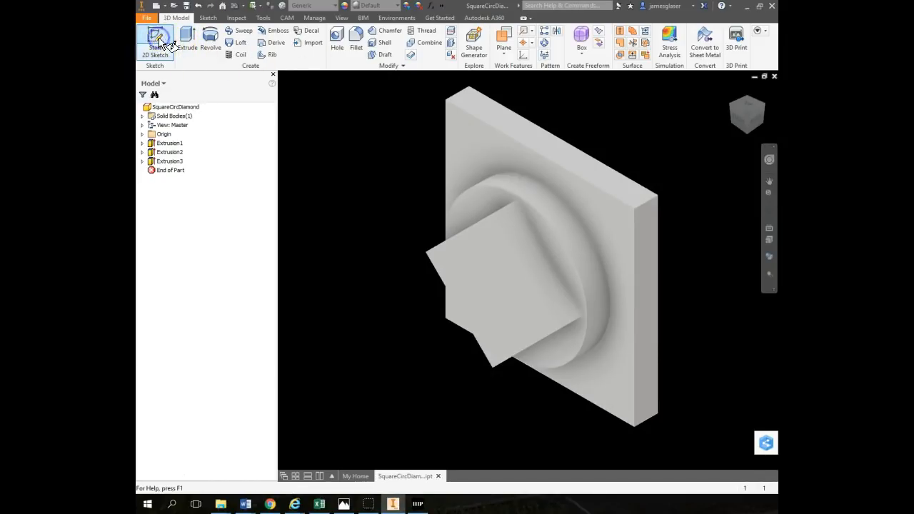
pyautogui.click(208, 18)
pyautogui.click(156, 37)
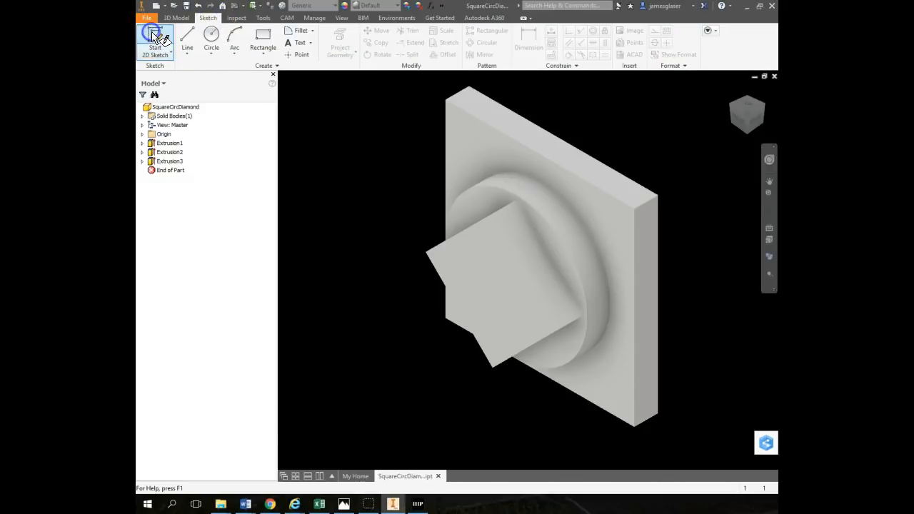
pyautogui.click(159, 37)
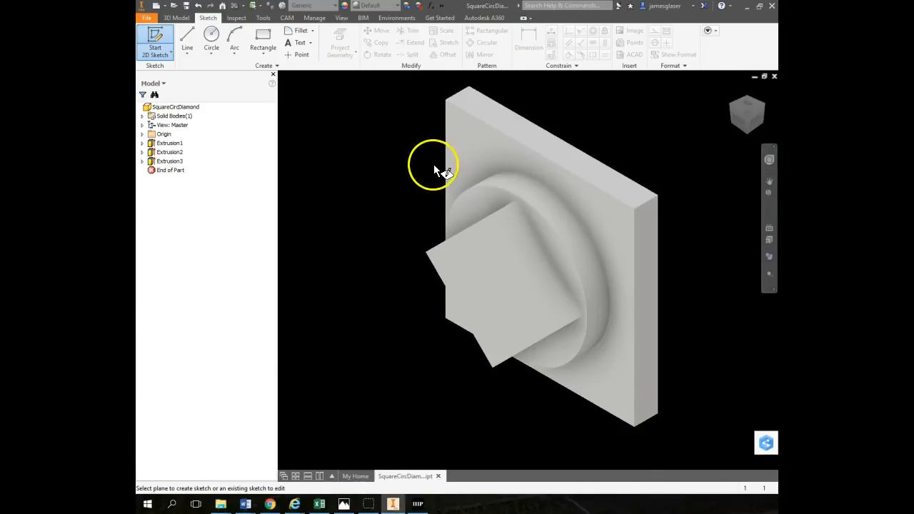
pyautogui.click(418, 504)
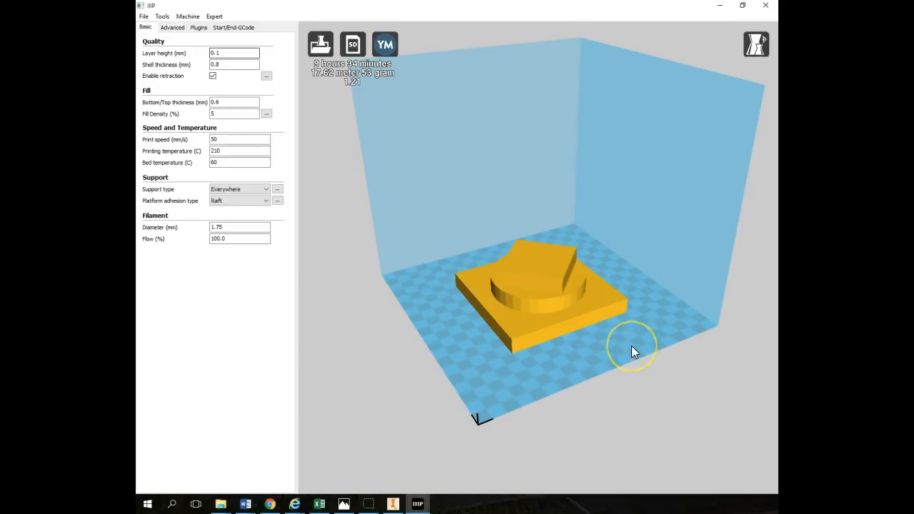
# - Select the model and rotate it so its square base stands upright on one edge
pyautogui.click(539, 274)
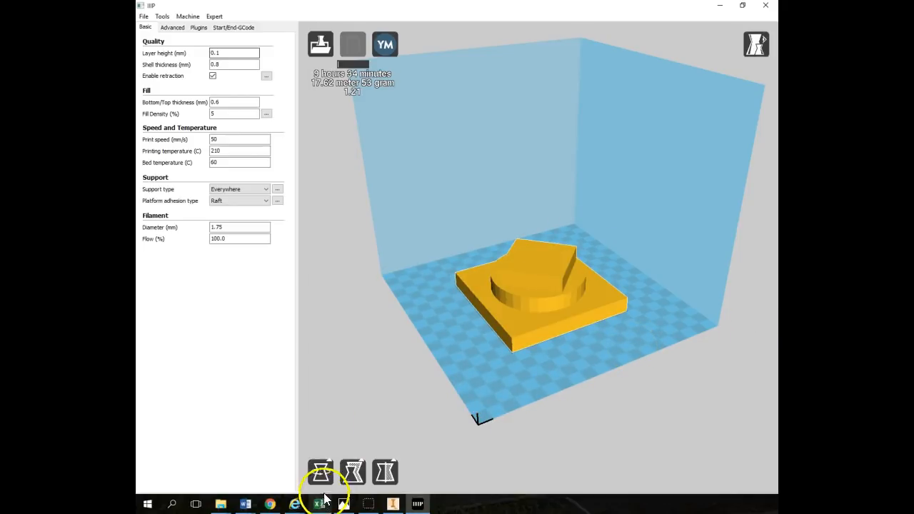
pyautogui.click(320, 471)
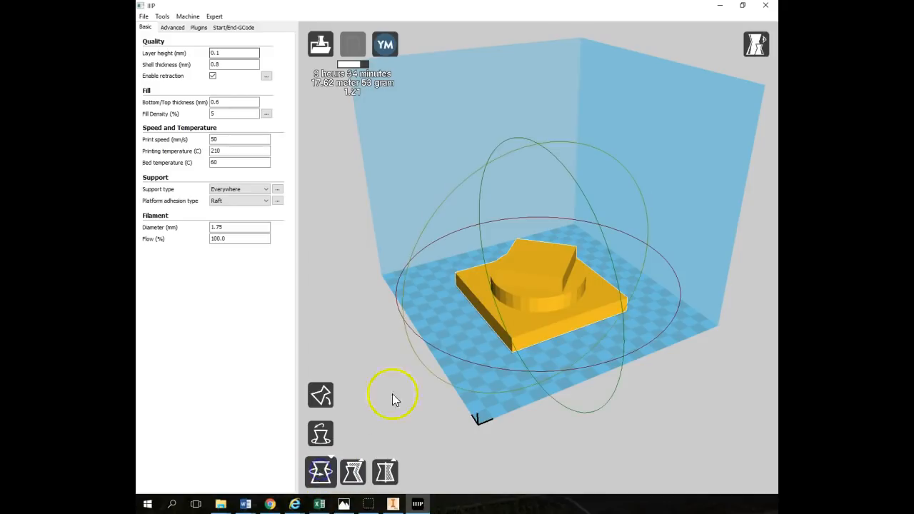
pyautogui.moveTo(617, 164); pyautogui.dragTo(399, 210)
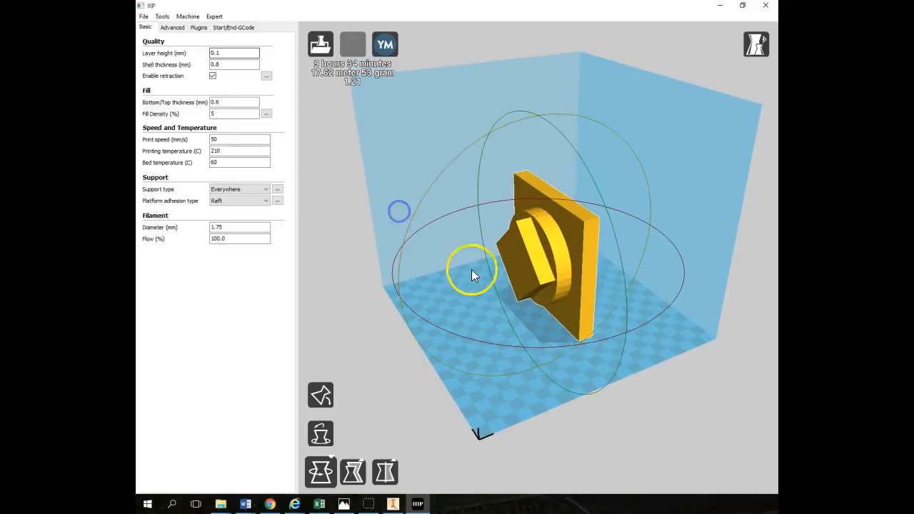
# - Compare the upright model's underside in the Overhang and Normal views, leaving the display in Overhang view
pyautogui.click(759, 41)
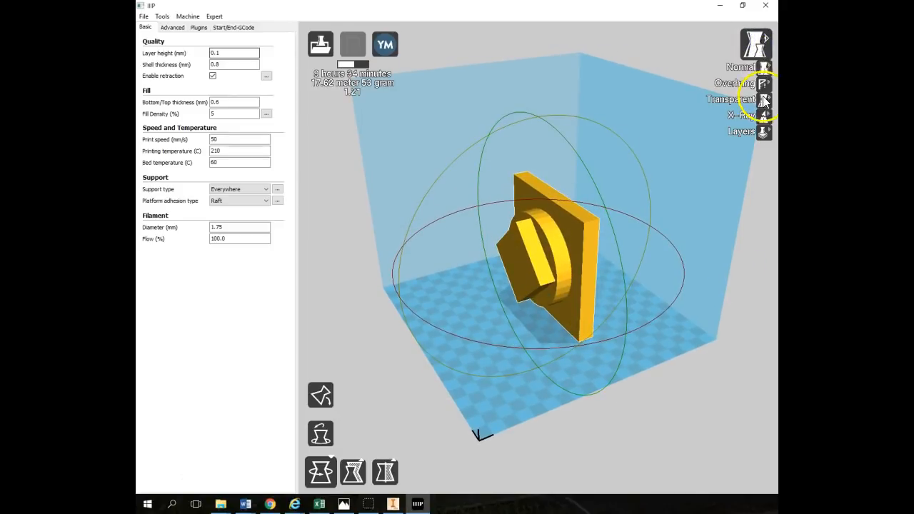
pyautogui.click(763, 83)
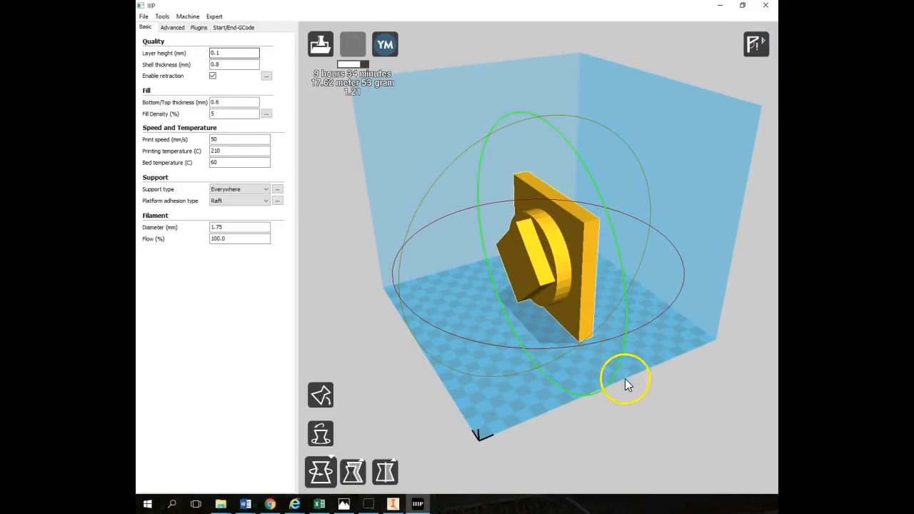
pyautogui.moveTo(683, 407); pyautogui.dragTo(675, 362, button='right')
pyautogui.moveTo(594, 289); pyautogui.dragTo(624, 305, button='right')
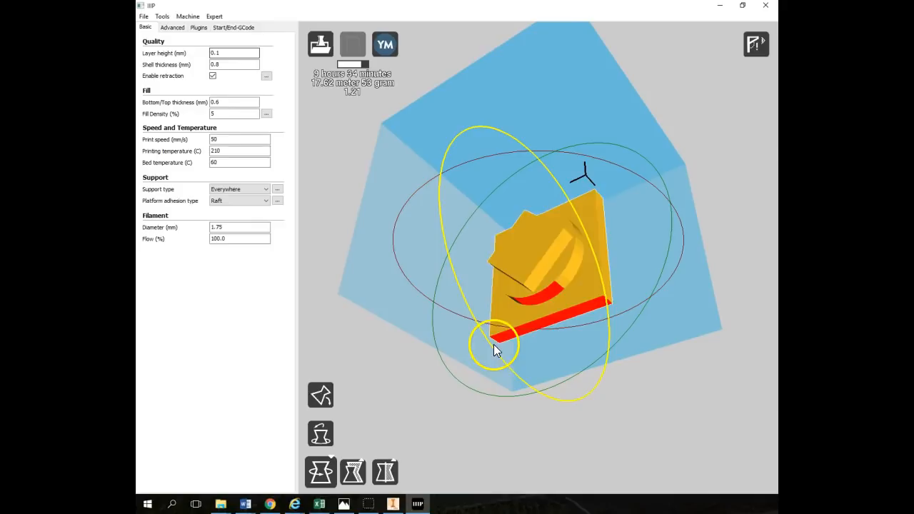
pyautogui.click(761, 55)
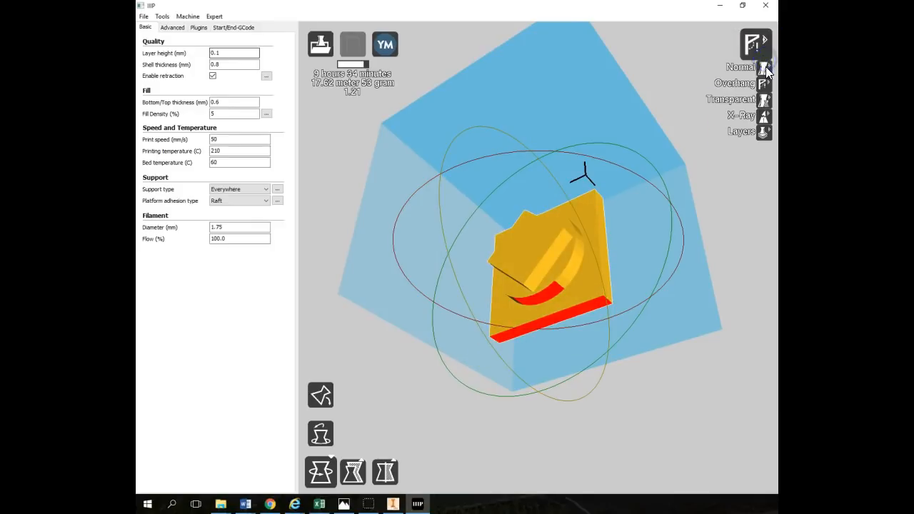
pyautogui.click(764, 66)
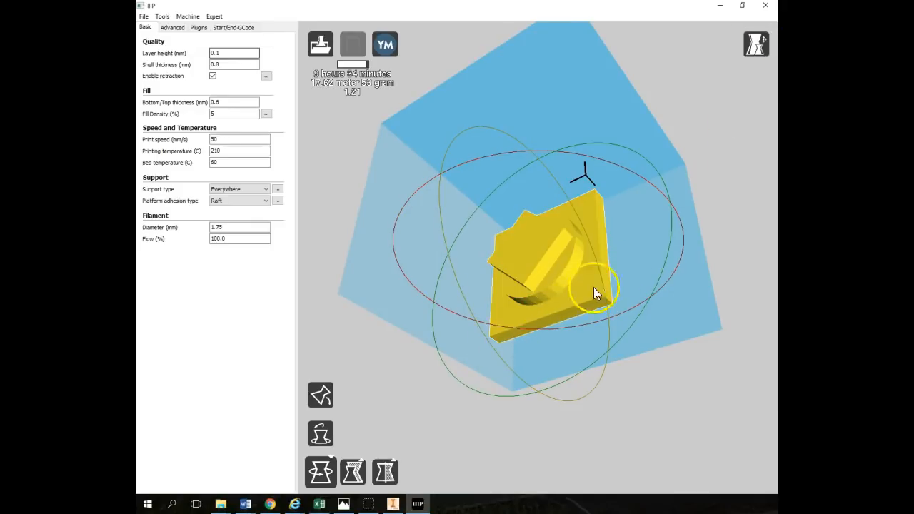
pyautogui.click(757, 47)
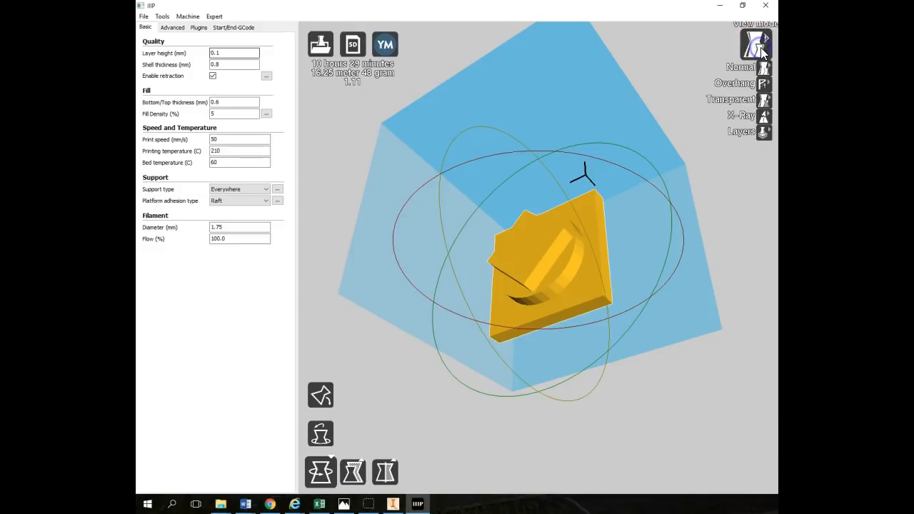
pyautogui.click(763, 83)
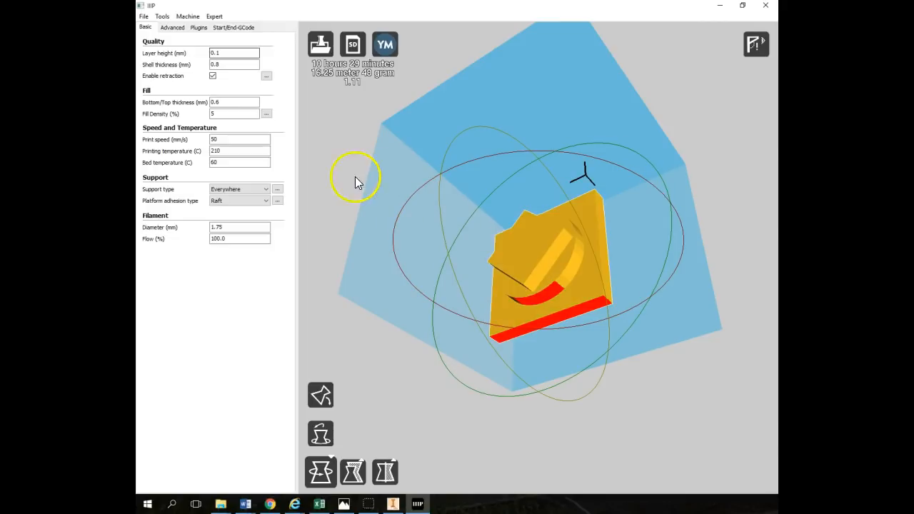
# - Review the available support types and keep Everywhere selected
pyautogui.click(259, 191)
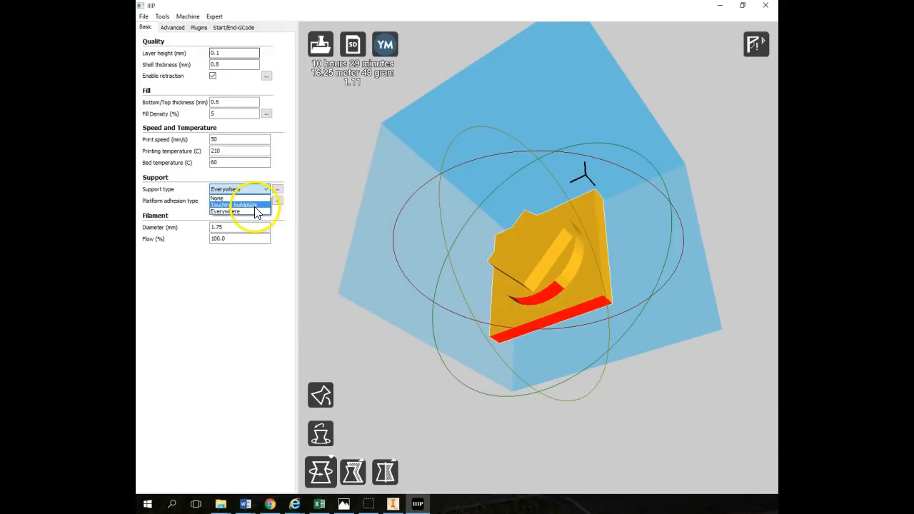
pyautogui.click(257, 188)
pyautogui.click(258, 187)
pyautogui.click(260, 188)
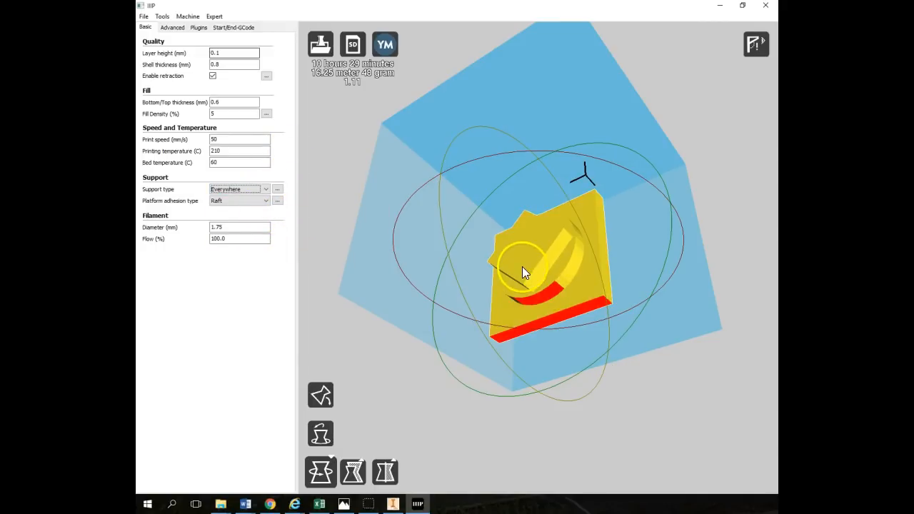
# - Rotate the model back so its square base lies flat on the build plate
pyautogui.click(571, 212)
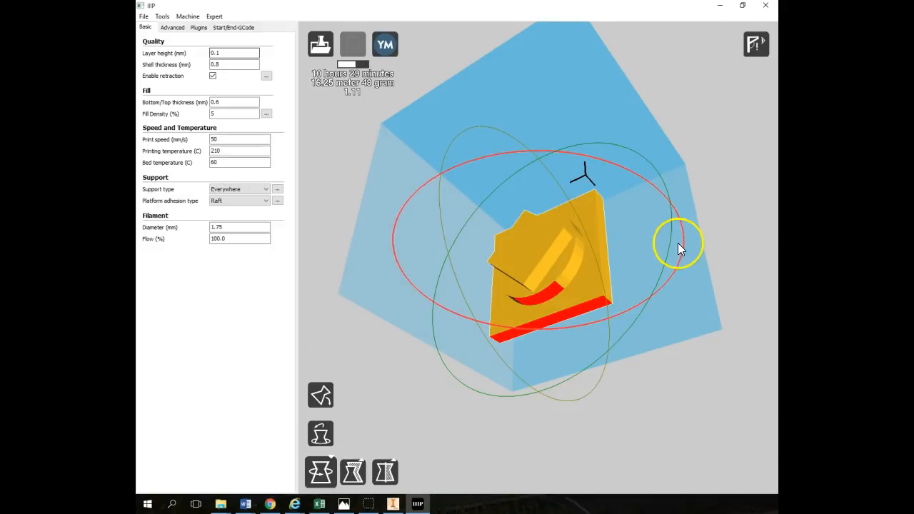
pyautogui.moveTo(658, 246)
pyautogui.mouseDown()
pyautogui.moveTo(650, 282)
pyautogui.moveTo(647, 247)
pyautogui.mouseUp()
pyautogui.moveTo(722, 226); pyautogui.dragTo(695, 247, button='right')
pyautogui.moveTo(590, 157); pyautogui.dragTo(687, 312)
pyautogui.scroll(3, 686, 312)
pyautogui.moveTo(692, 375); pyautogui.dragTo(691, 354, button='right')
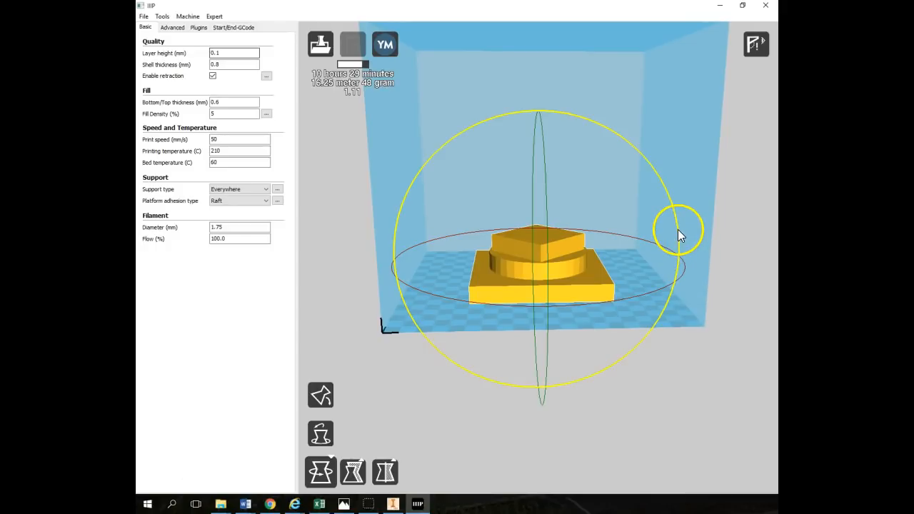
# - Rotate the model upside down and examine its overhang areas from below
pyautogui.moveTo(678, 229); pyautogui.dragTo(363, 279)
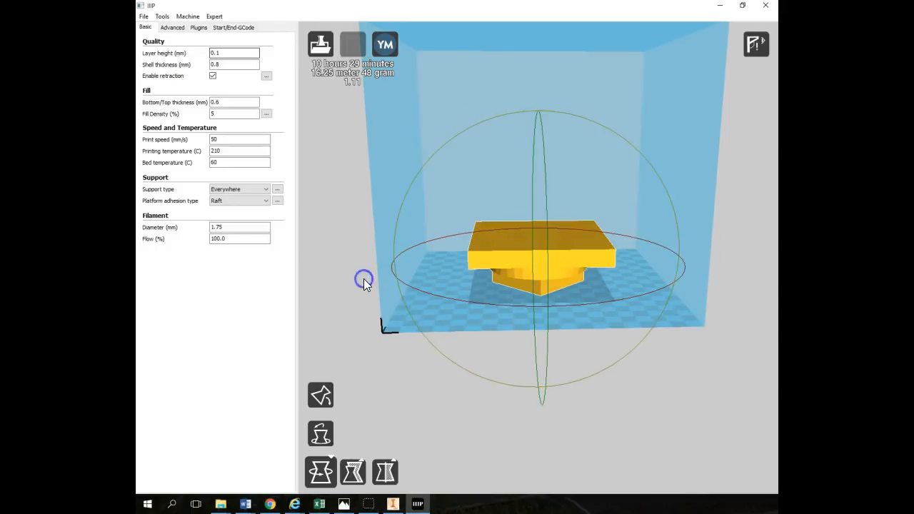
pyautogui.moveTo(640, 412)
pyautogui.mouseDown(button='right')
pyautogui.moveTo(646, 369)
pyautogui.moveTo(642, 382)
pyautogui.mouseUp(button='right')
pyautogui.click(579, 269)
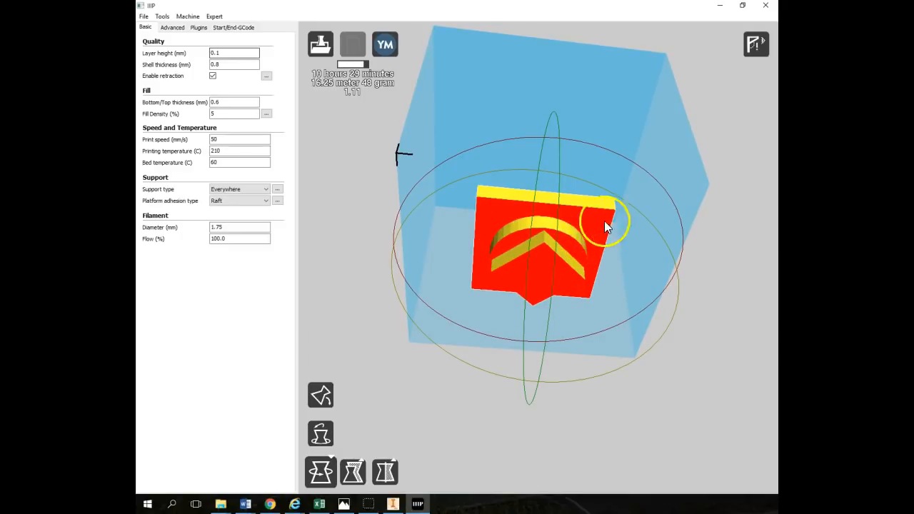
pyautogui.click(495, 327)
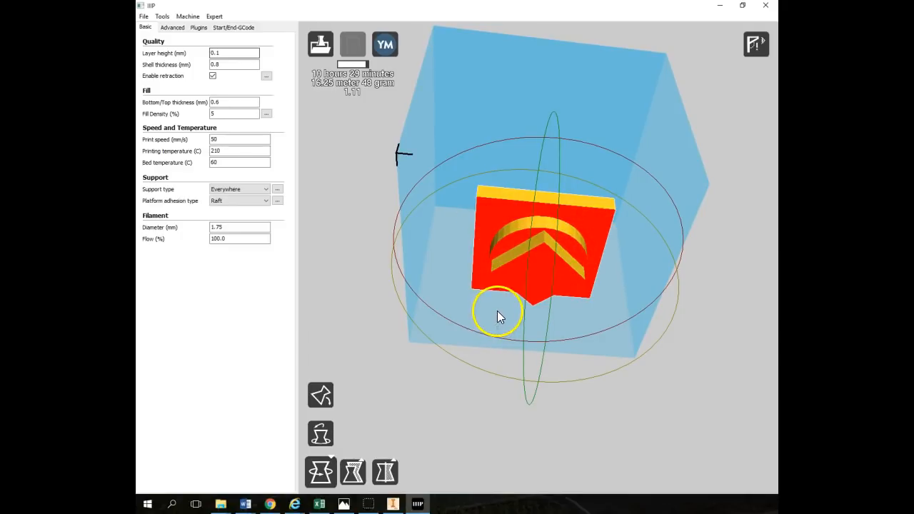
pyautogui.click(500, 229)
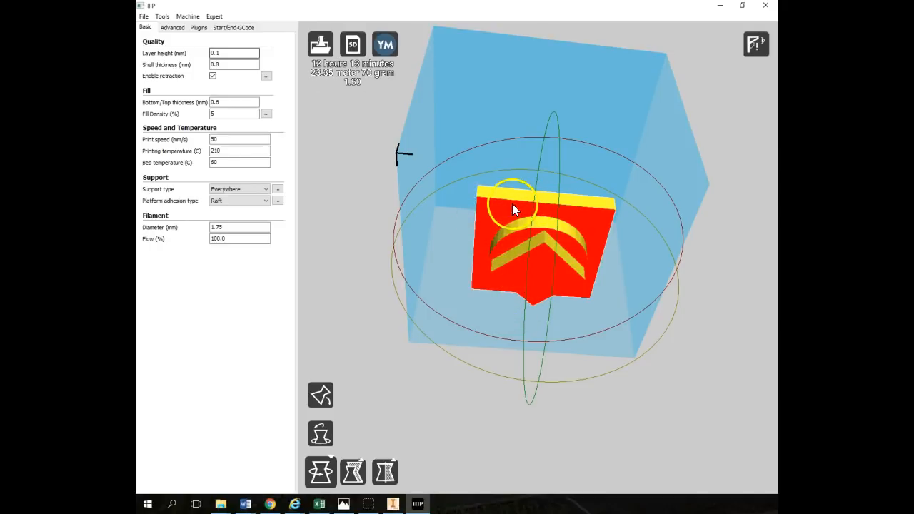
# - Rotate the upside-down model upright again, with the square base on the build plate and the diamond on top
pyautogui.moveTo(754, 197); pyautogui.dragTo(750, 226, button='right')
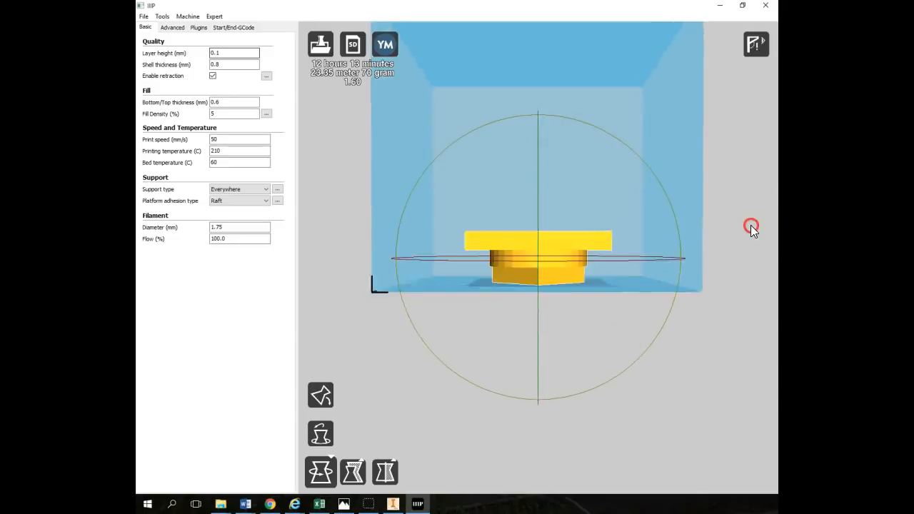
pyautogui.click(596, 94)
pyautogui.click(554, 237)
pyautogui.click(607, 129)
pyautogui.moveTo(607, 128); pyautogui.dragTo(495, 358)
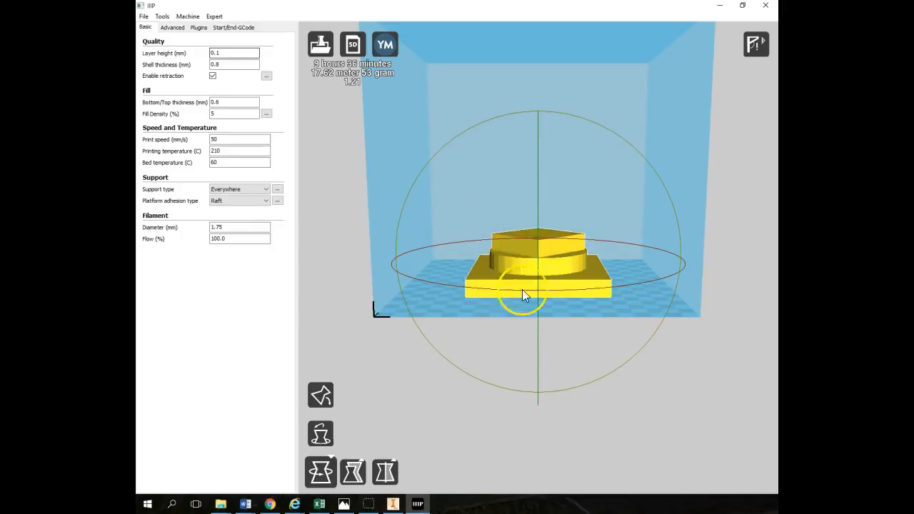
# - Set the model's uniform scale to 1.0 to restore its original size
pyautogui.click(353, 472)
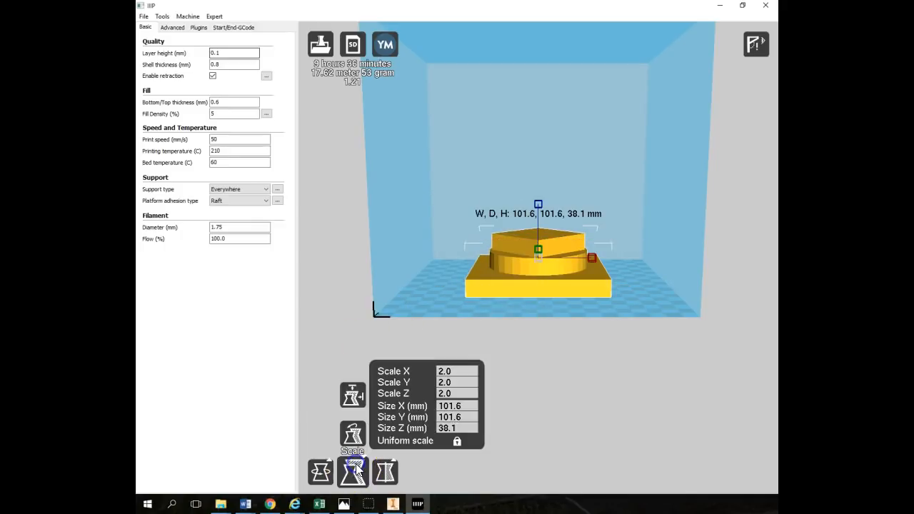
pyautogui.click(441, 373)
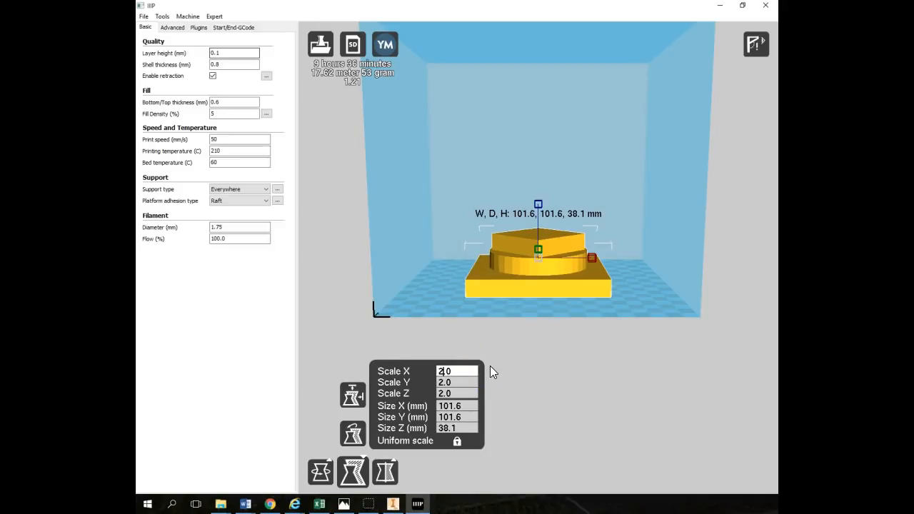
pyautogui.press('BackSpace')
pyautogui.write('1')
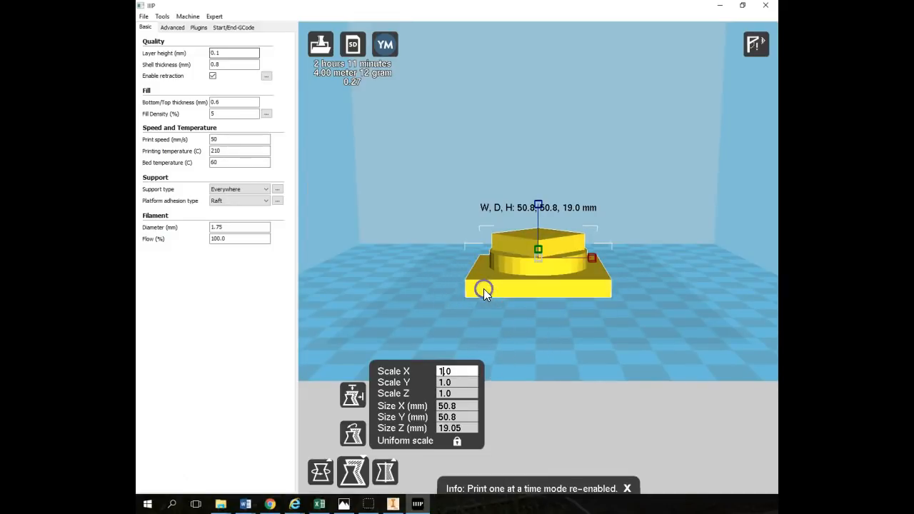
pyautogui.click(506, 275)
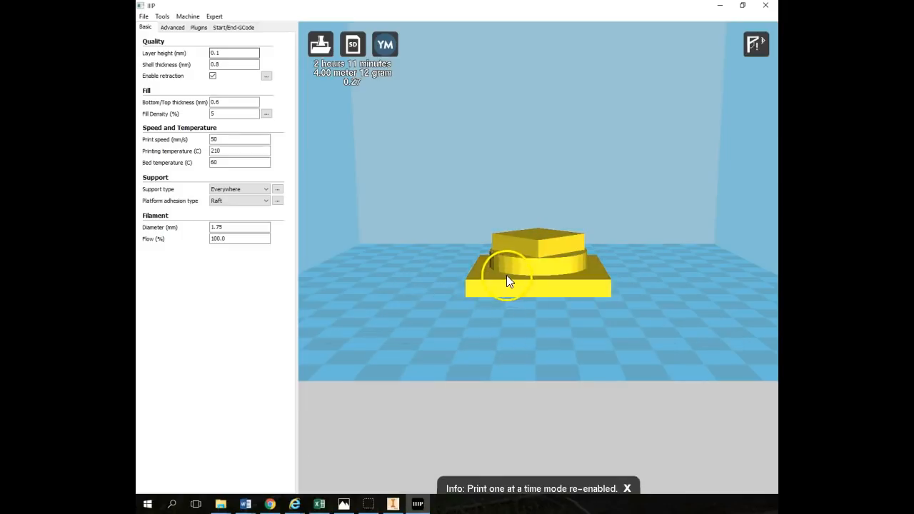
pyautogui.click(515, 289)
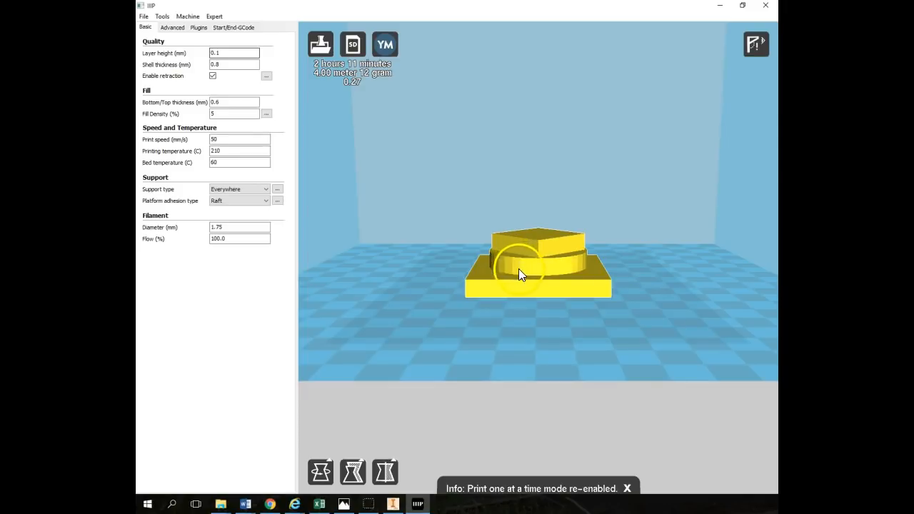
pyautogui.click(488, 306)
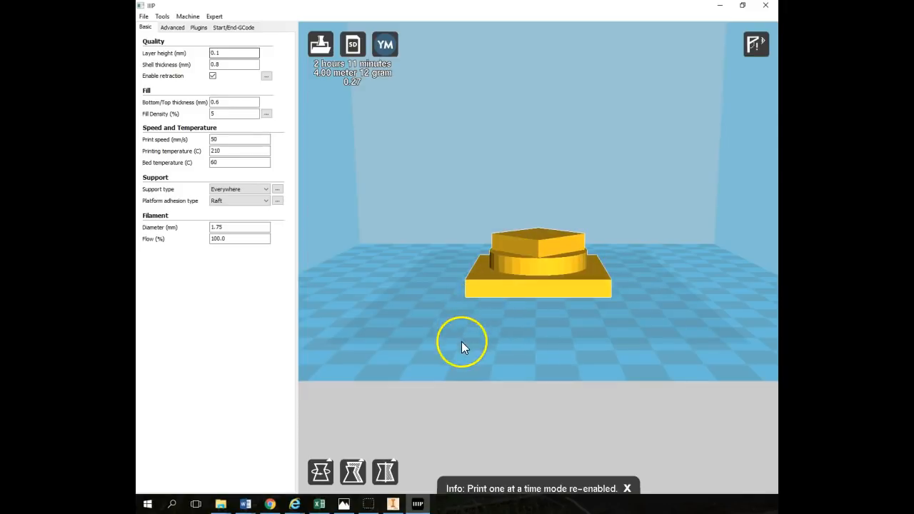
pyautogui.click(477, 294)
pyautogui.click(472, 304)
pyautogui.click(472, 295)
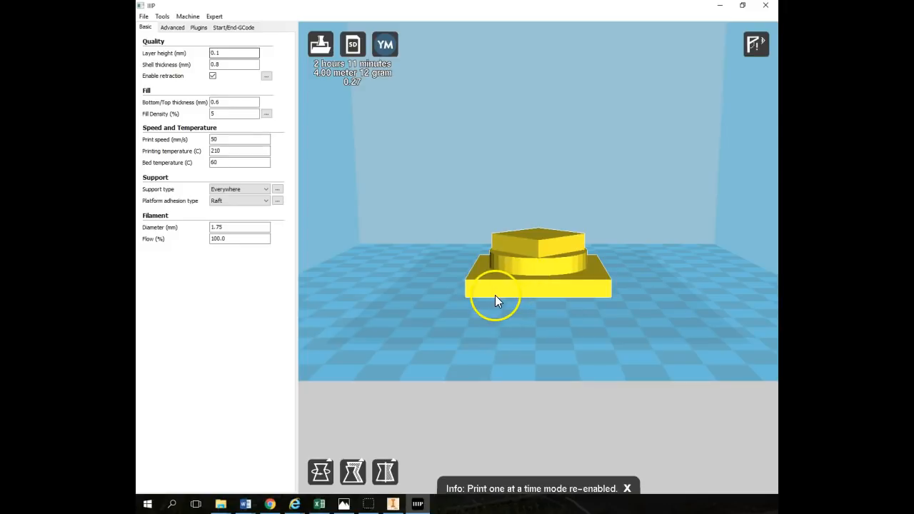
pyautogui.click(478, 297)
pyautogui.click(485, 302)
pyautogui.click(511, 289)
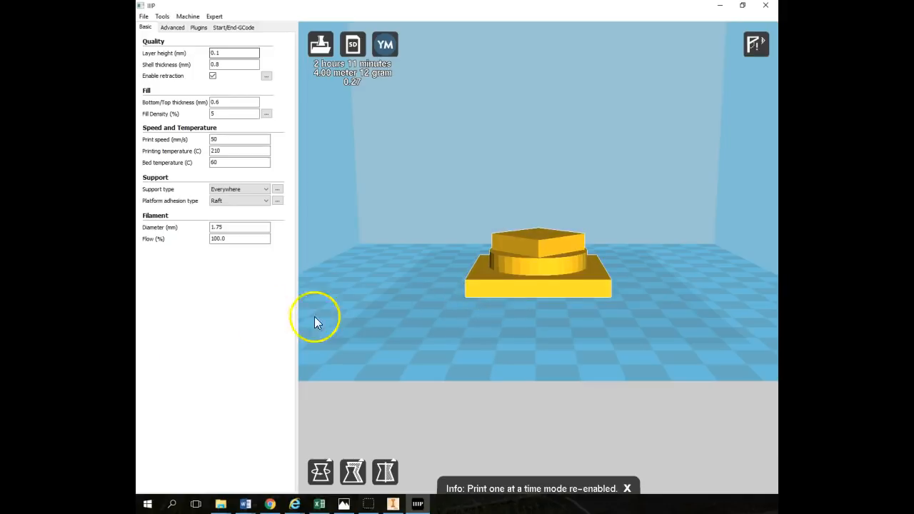
# - Switch to Inventor and measure the side lengths of the diamond and of the square base plate
pyautogui.click(392, 504)
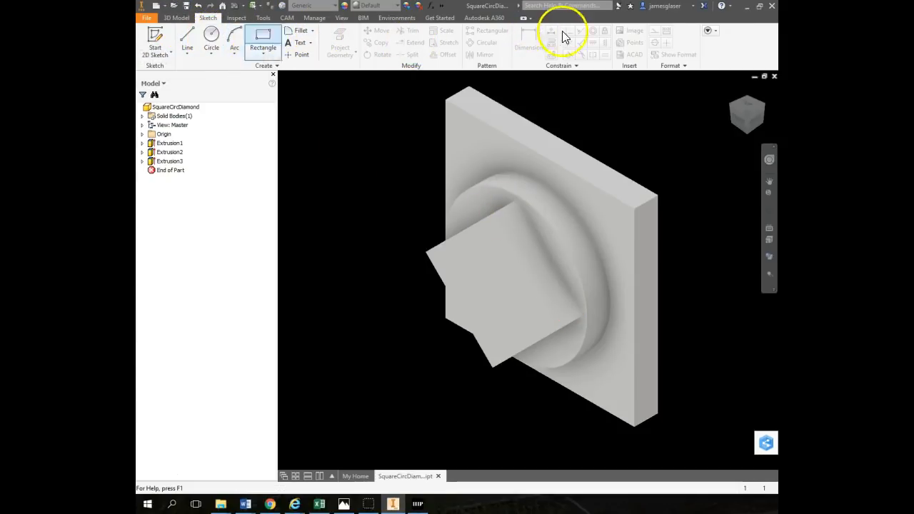
pyautogui.click(507, 205)
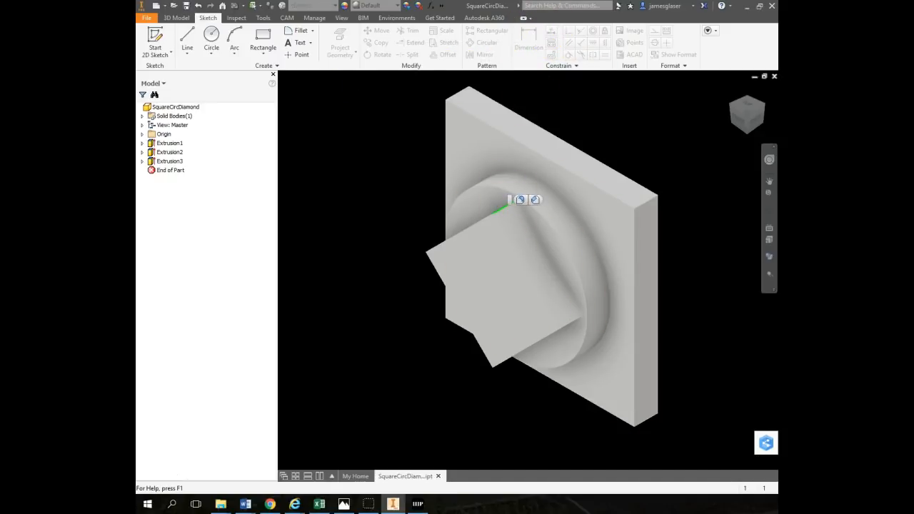
pyautogui.click(178, 18)
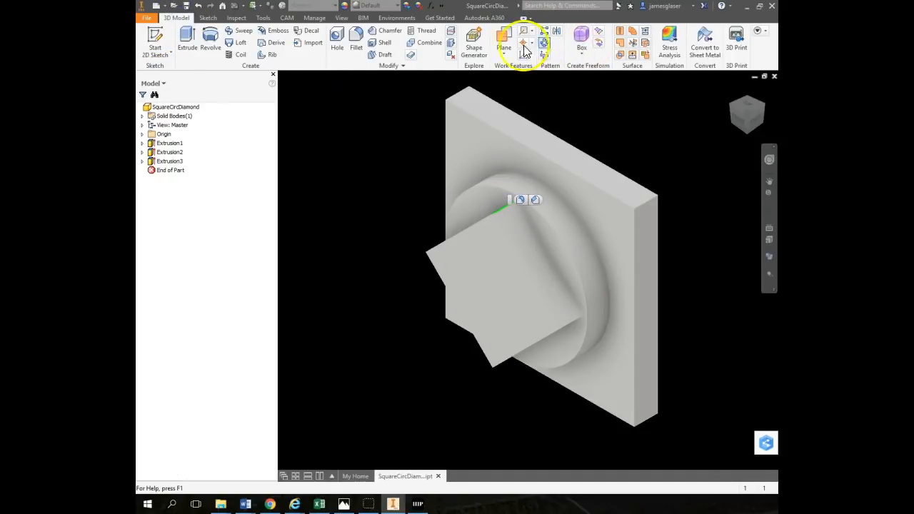
pyautogui.click(238, 17)
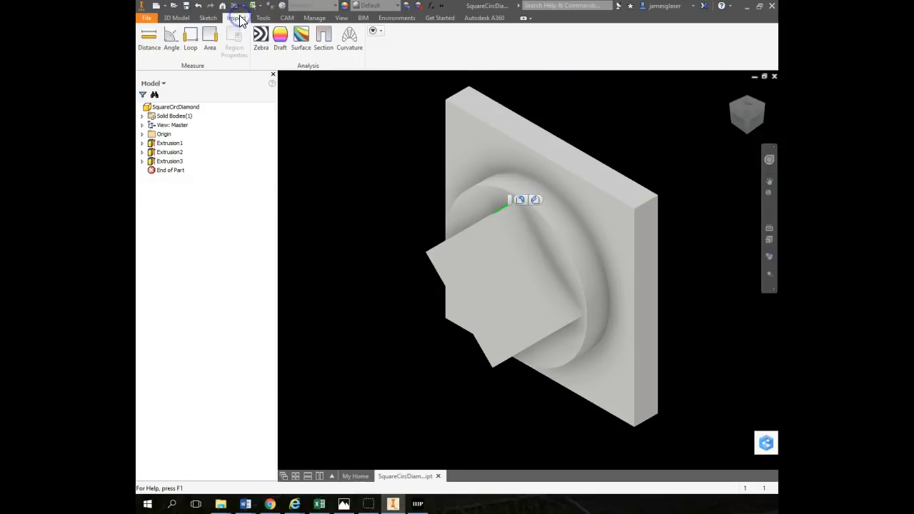
pyautogui.click(149, 37)
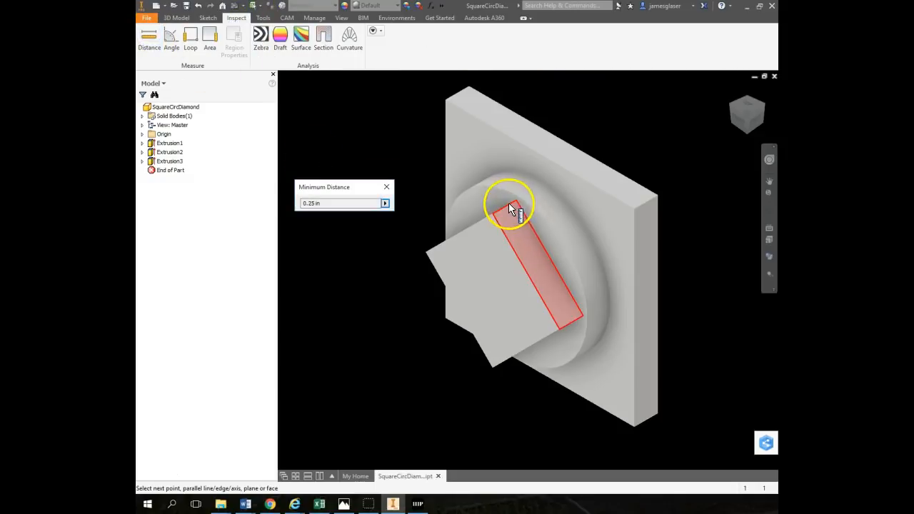
pyautogui.click(509, 202)
pyautogui.click(567, 325)
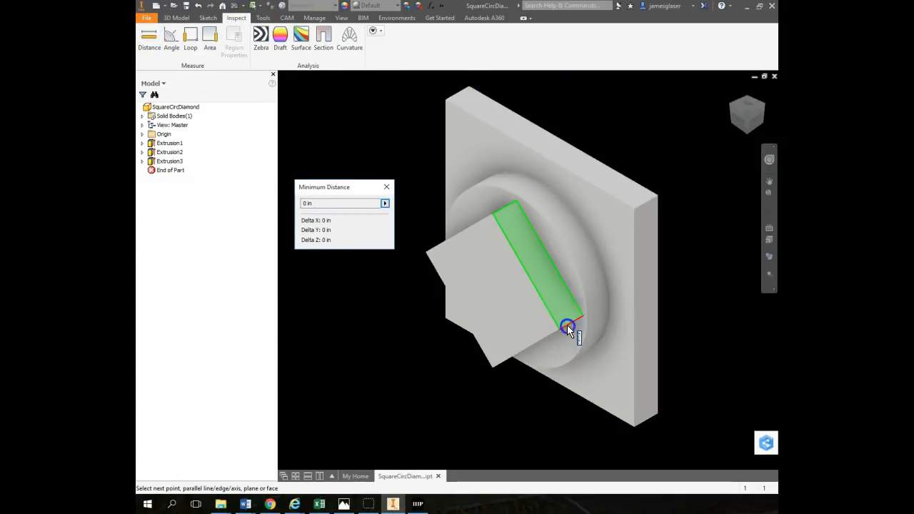
pyautogui.click(504, 209)
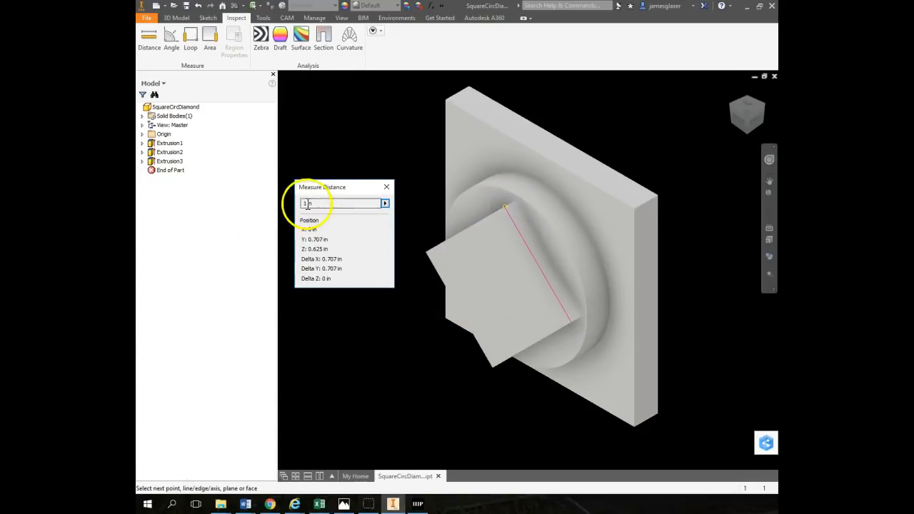
pyautogui.click(457, 93)
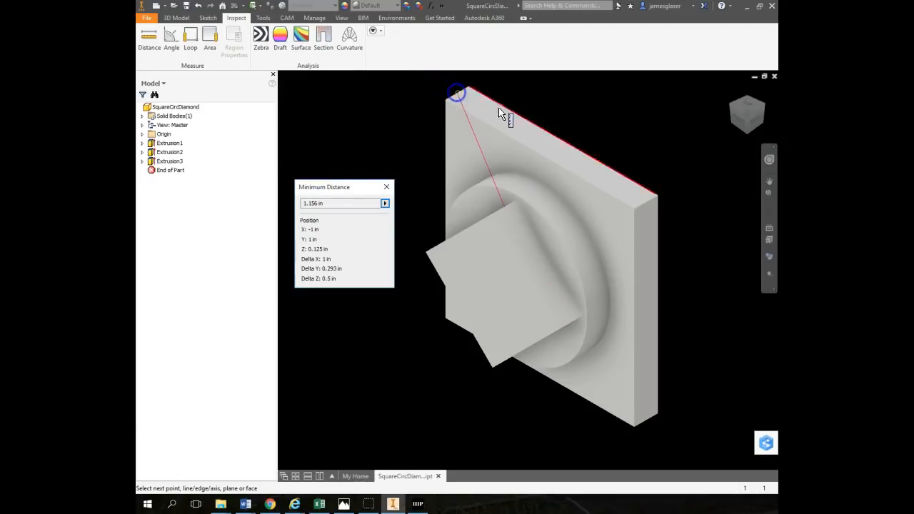
pyautogui.click(649, 200)
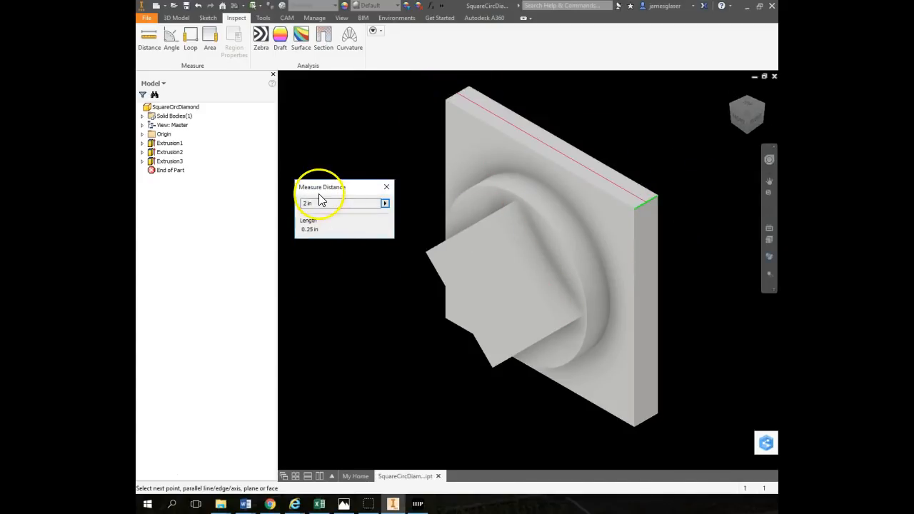
# - Switch back to IIIP and multiply the model with 3 copies, allowing the object positions to be reset so all fit
pyautogui.click(417, 505)
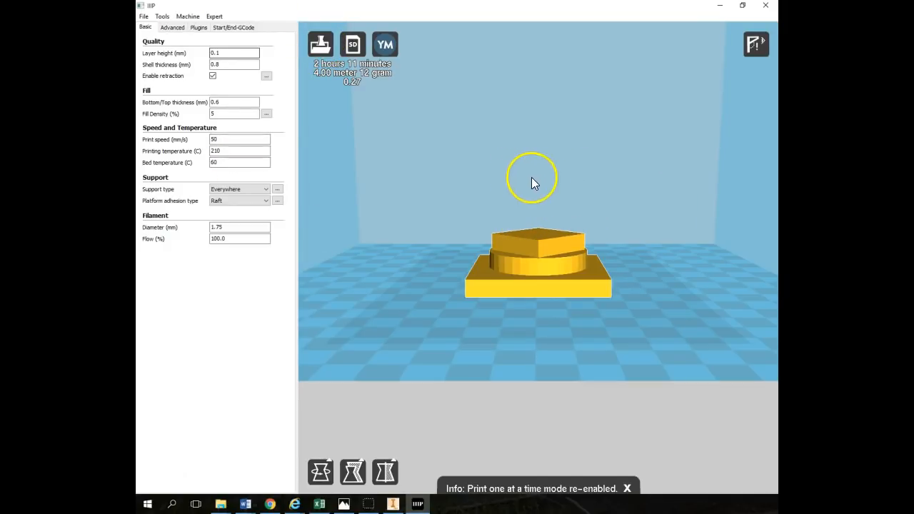
pyautogui.moveTo(497, 174)
pyautogui.mouseDown(button='right')
pyautogui.moveTo(506, 169)
pyautogui.moveTo(486, 195)
pyautogui.moveTo(502, 204)
pyautogui.moveTo(495, 189)
pyautogui.moveTo(475, 184)
pyautogui.moveTo(474, 201)
pyautogui.moveTo(484, 182)
pyautogui.mouseUp(button='right')
pyautogui.click(523, 225)
pyautogui.click(734, 244)
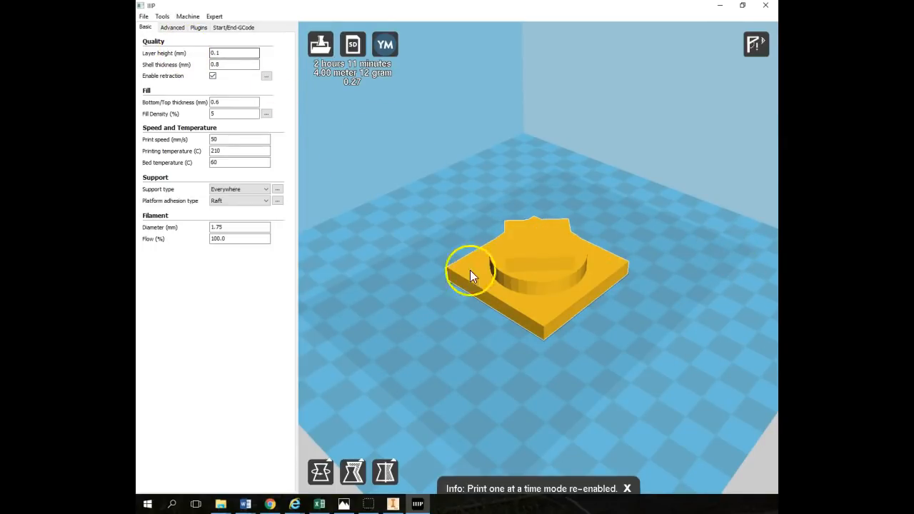
pyautogui.moveTo(465, 366); pyautogui.dragTo(489, 368, button='right')
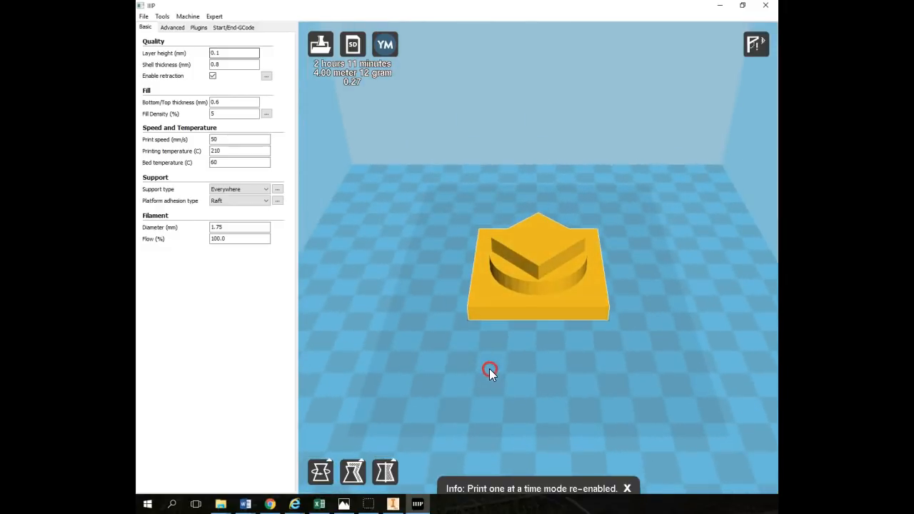
pyautogui.scroll(-4, 489, 365)
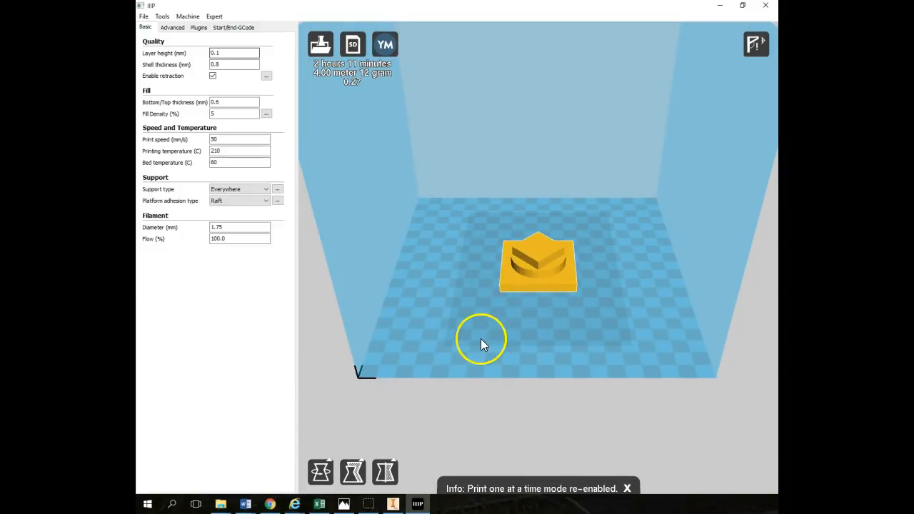
pyautogui.rightClick(511, 273)
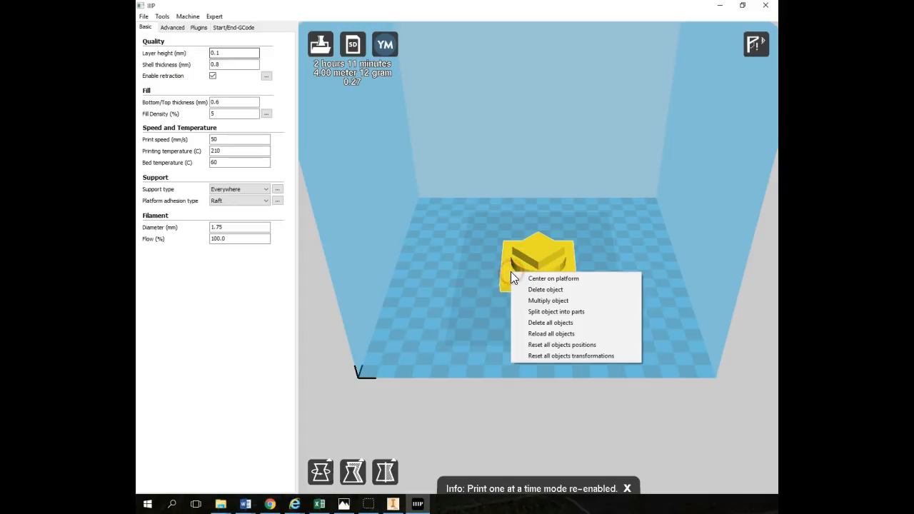
pyautogui.click(547, 300)
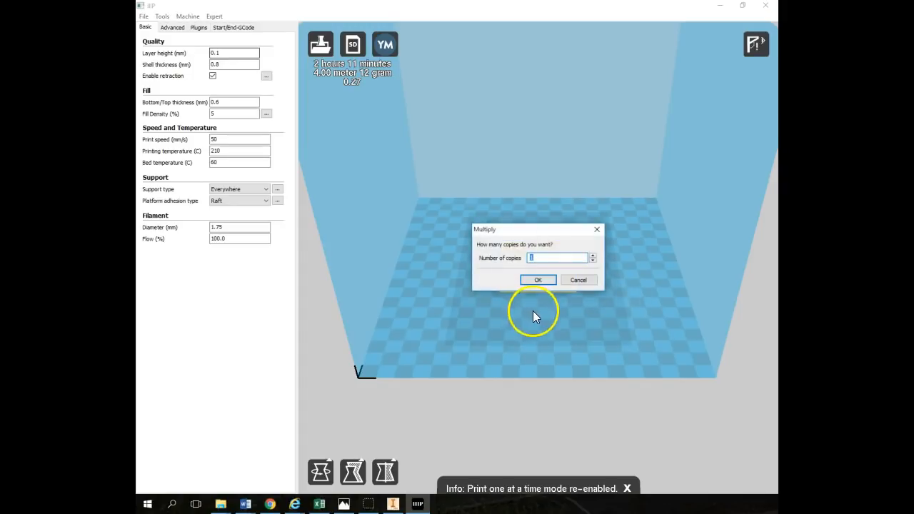
pyautogui.write('3')
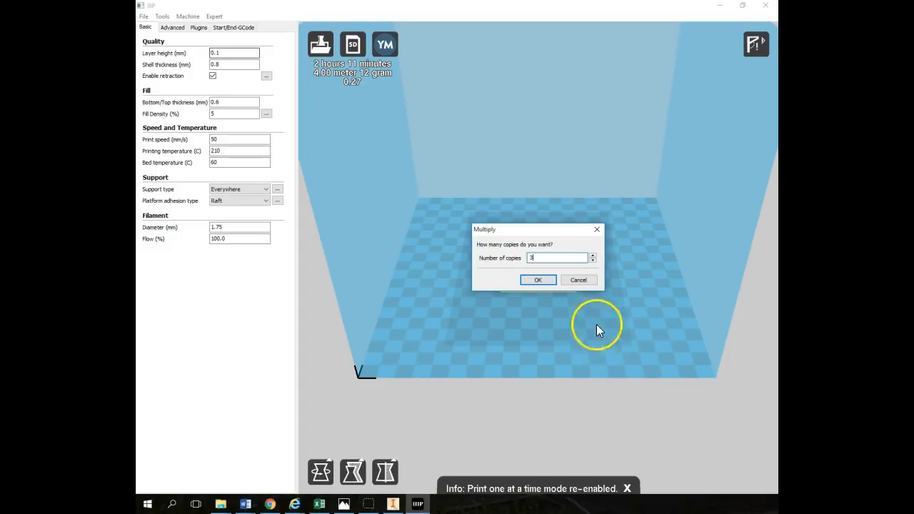
pyautogui.click(543, 280)
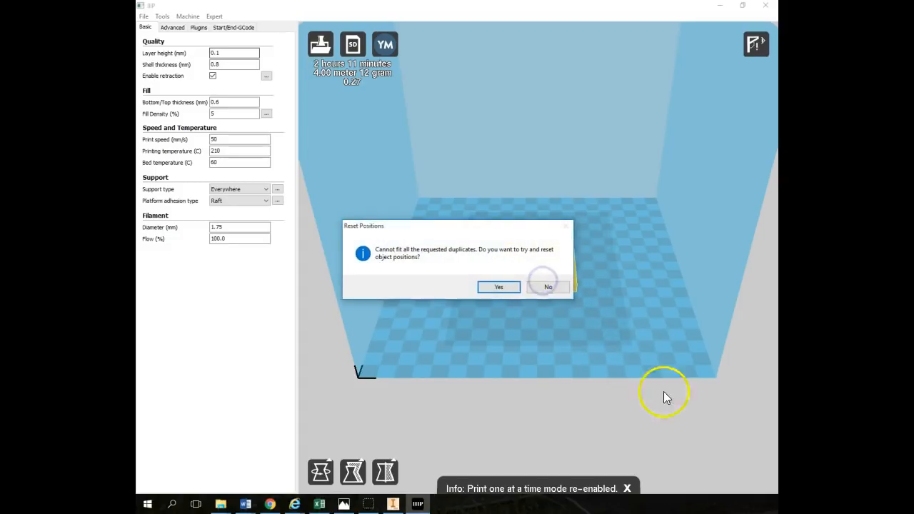
pyautogui.click(500, 288)
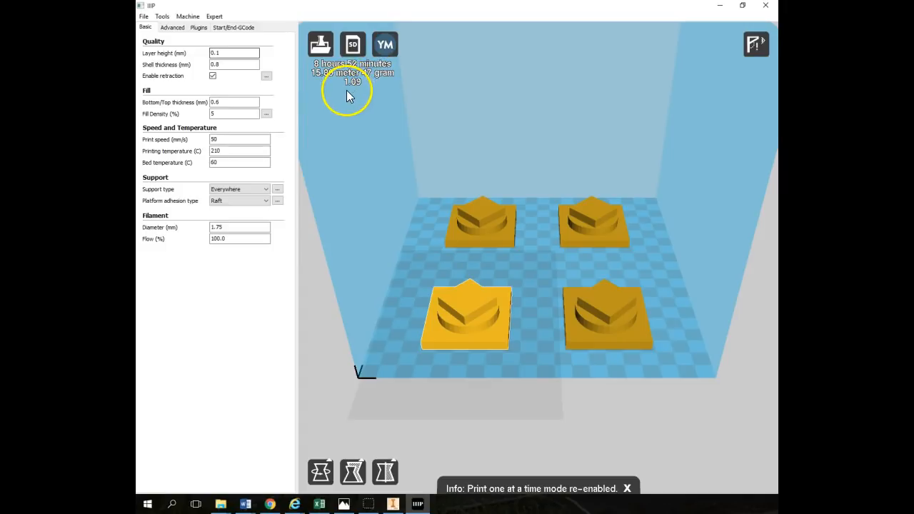
# - Set the print mode to Print all at once and move the models close together in a two-by-two group
pyautogui.click(165, 18)
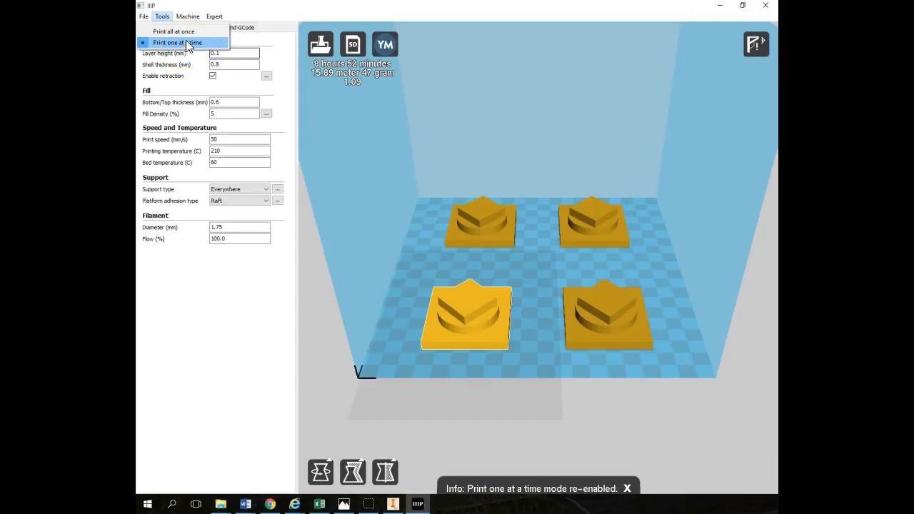
pyautogui.click(184, 32)
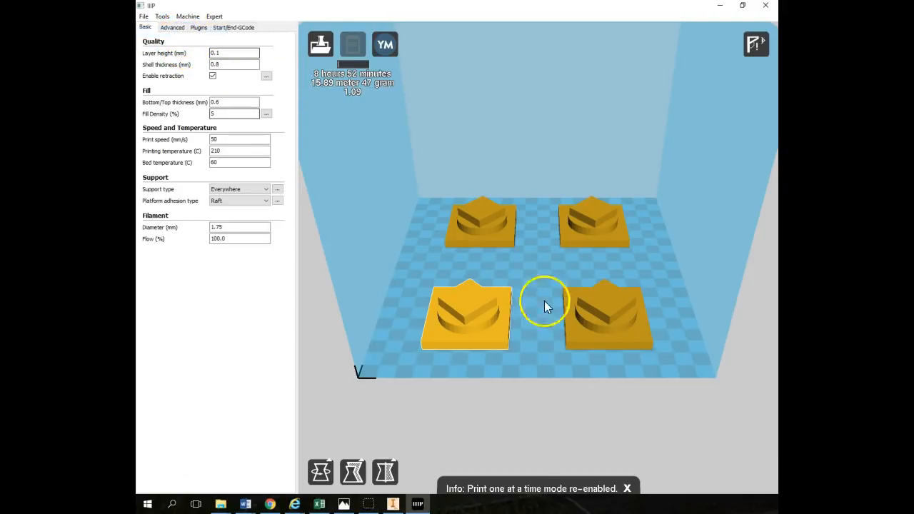
pyautogui.moveTo(487, 227); pyautogui.dragTo(514, 250)
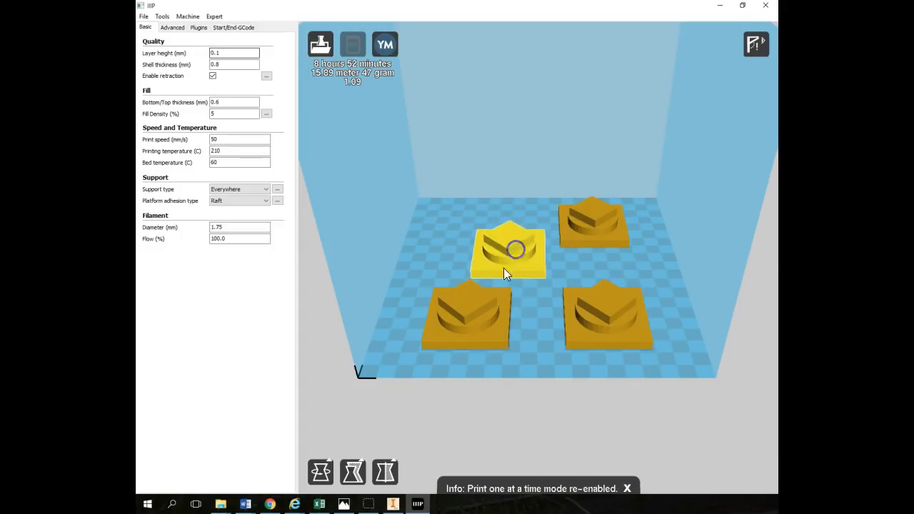
pyautogui.moveTo(497, 305); pyautogui.dragTo(581, 308)
pyautogui.moveTo(582, 238); pyautogui.dragTo(586, 254)
pyautogui.click(537, 240)
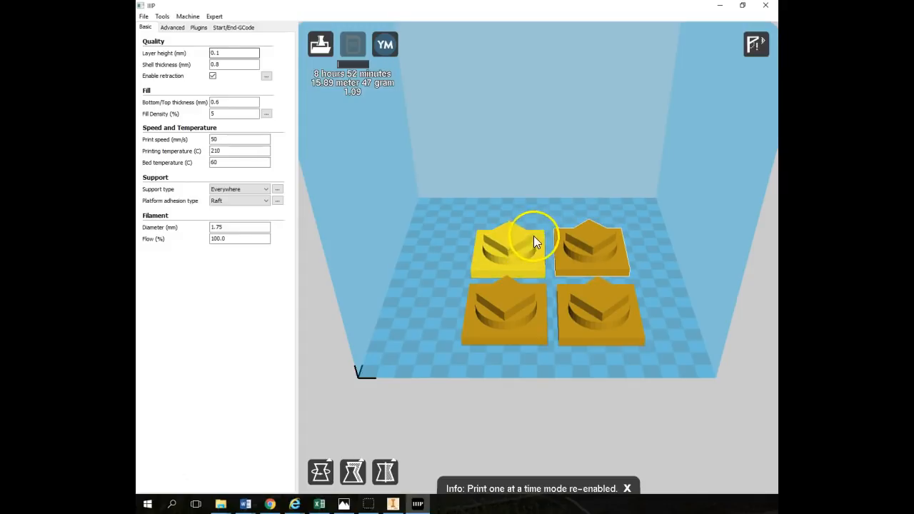
# - Move the back-left model away from the group and set the print mode back to Print one at a time
pyautogui.scroll(2, 528, 244)
pyautogui.scroll(2, 527, 244)
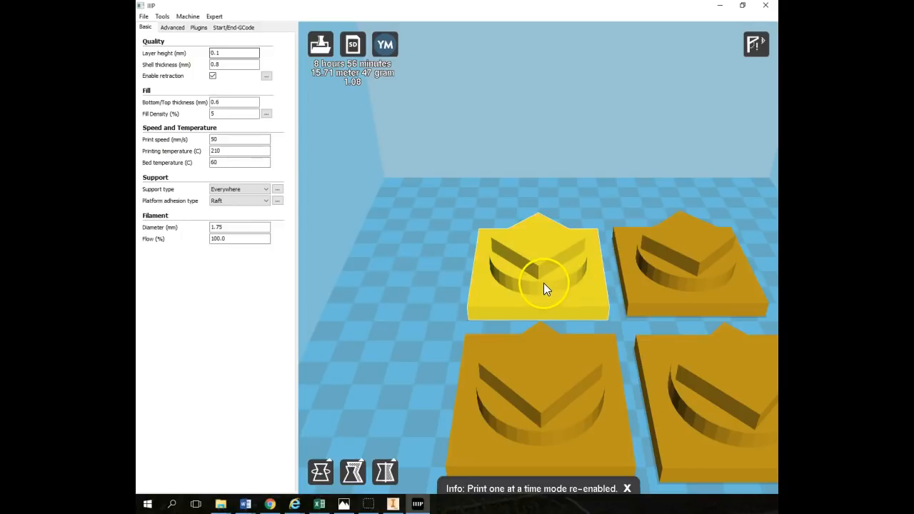
pyautogui.moveTo(542, 278); pyautogui.dragTo(479, 254)
pyautogui.click(164, 16)
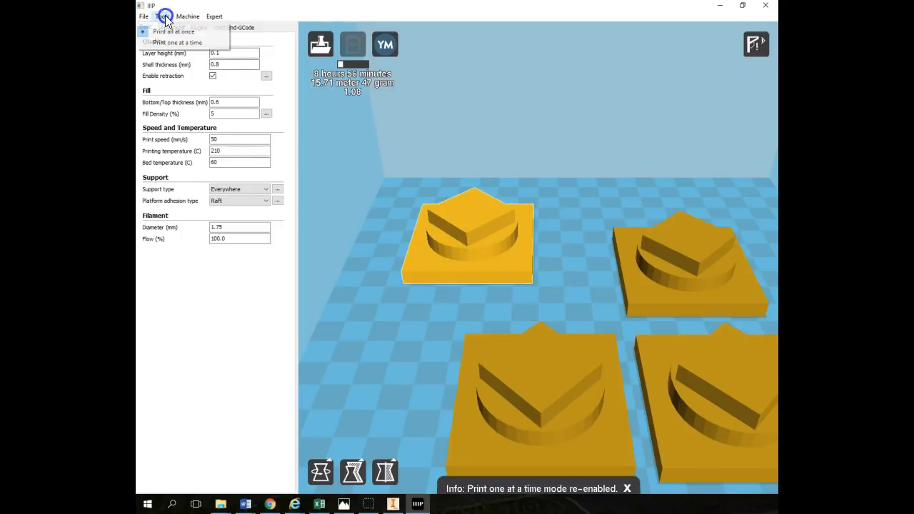
pyautogui.click(172, 42)
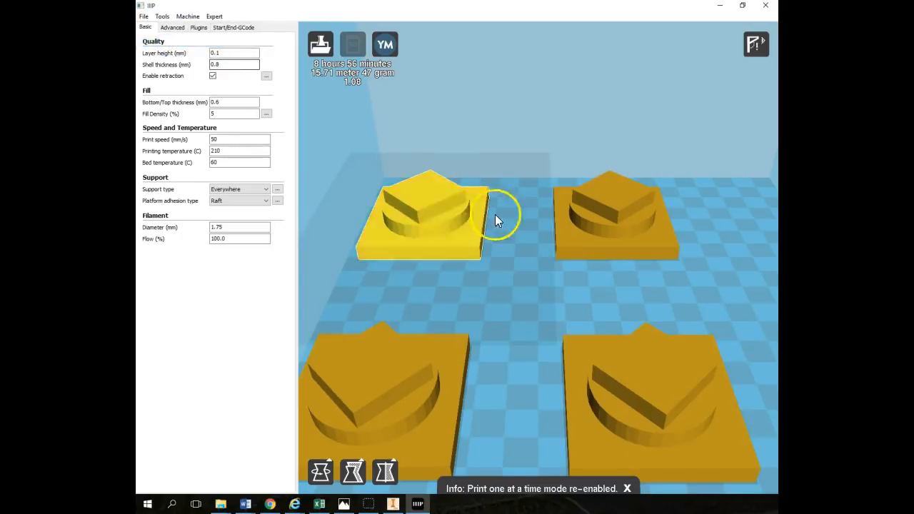
pyautogui.scroll(-3, 532, 237)
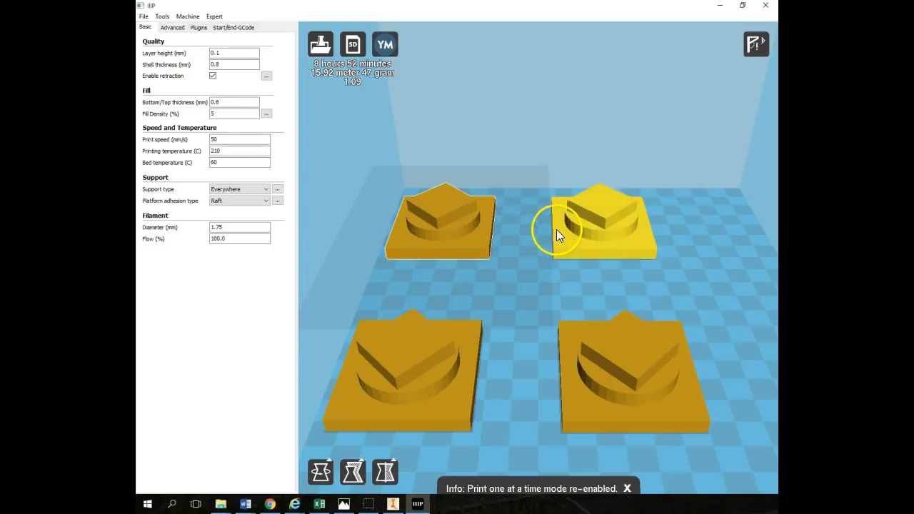
pyautogui.scroll(-4, 557, 272)
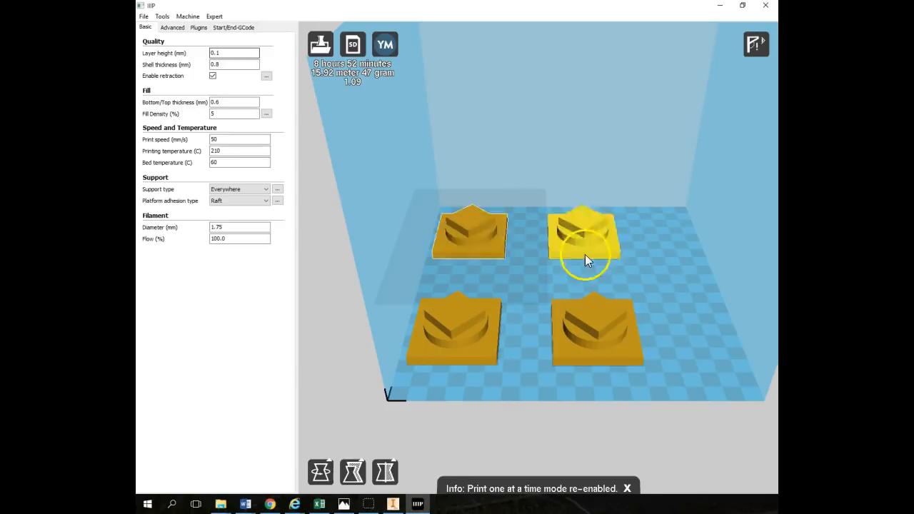
# - Try to multiply the back-right model with 3 more copies, allowing the object positions to be reset
pyautogui.doubleClick(584, 232)
pyautogui.rightClick(584, 231)
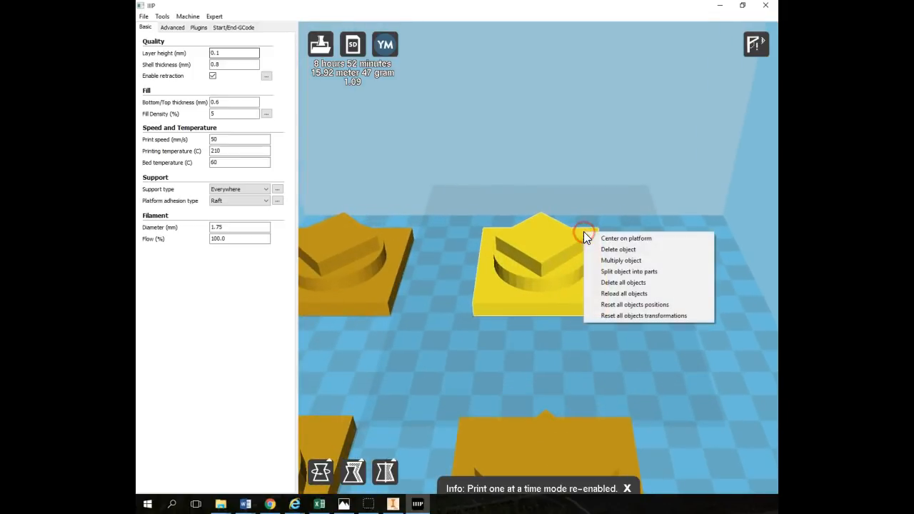
pyautogui.click(601, 259)
pyautogui.press('BackSpace')
pyautogui.write('3')
pyautogui.press('Return')
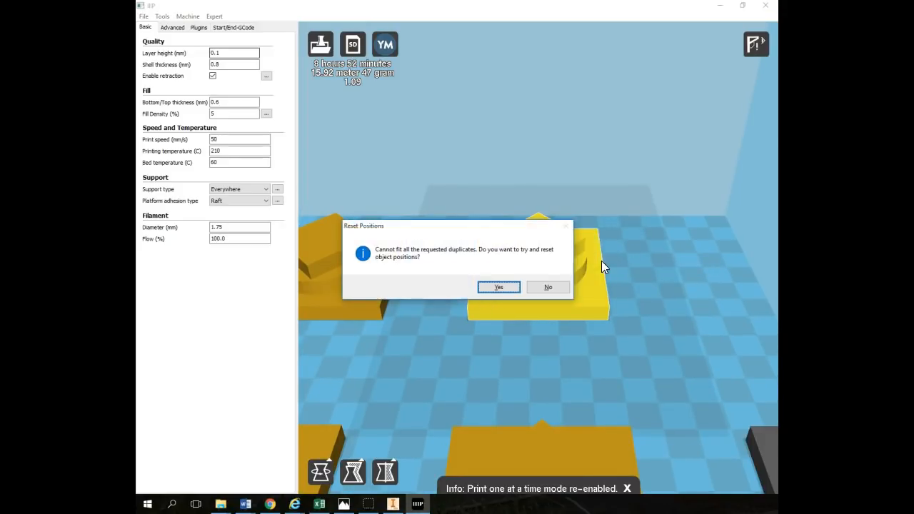
pyautogui.click(498, 287)
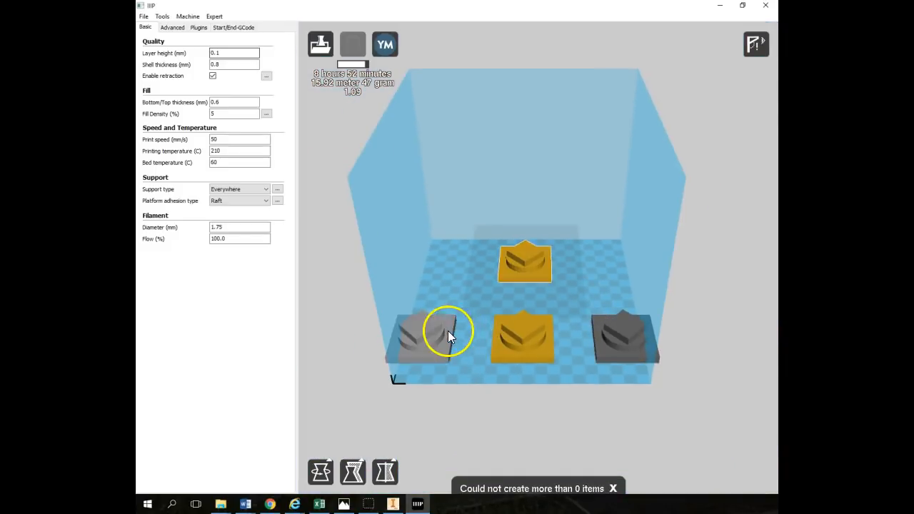
# - Rearrange the four models on the platform into a two-by-two layout, bringing the out-of-bounds ones back inside the build area
pyautogui.moveTo(448, 331); pyautogui.dragTo(598, 272)
pyautogui.moveTo(434, 266); pyautogui.dragTo(509, 337)
pyautogui.moveTo(615, 338); pyautogui.dragTo(591, 320)
pyautogui.click(591, 267)
pyautogui.moveTo(585, 265); pyautogui.dragTo(490, 260)
pyautogui.click(497, 307)
pyautogui.click(144, 17)
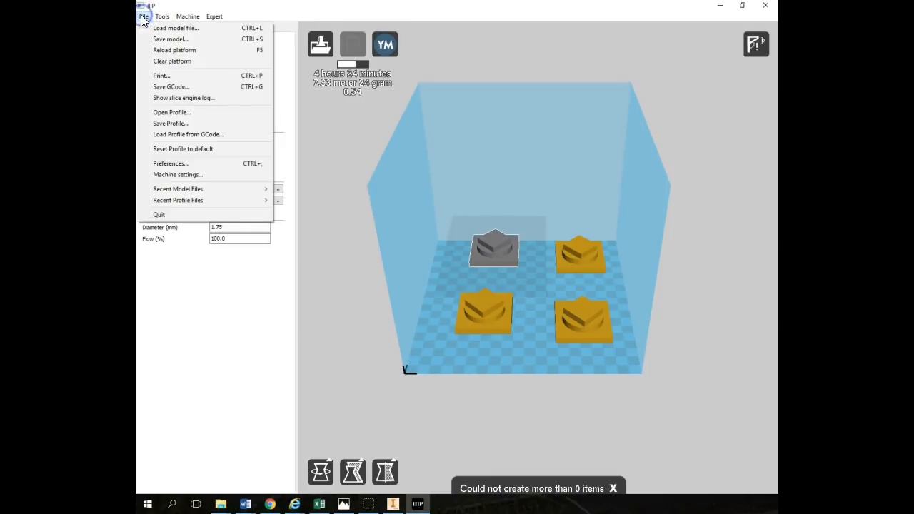
pyautogui.click(144, 17)
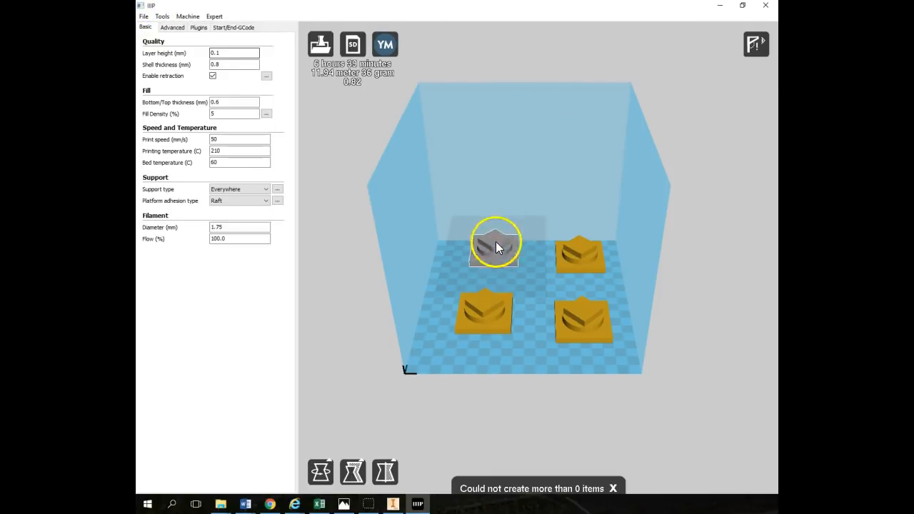
# - Spread the models apart, moving the left pair toward the front-left corner and the right pair slightly forward, so all four are printable
pyautogui.moveTo(499, 311); pyautogui.dragTo(491, 325)
pyautogui.moveTo(503, 241); pyautogui.dragTo(500, 247)
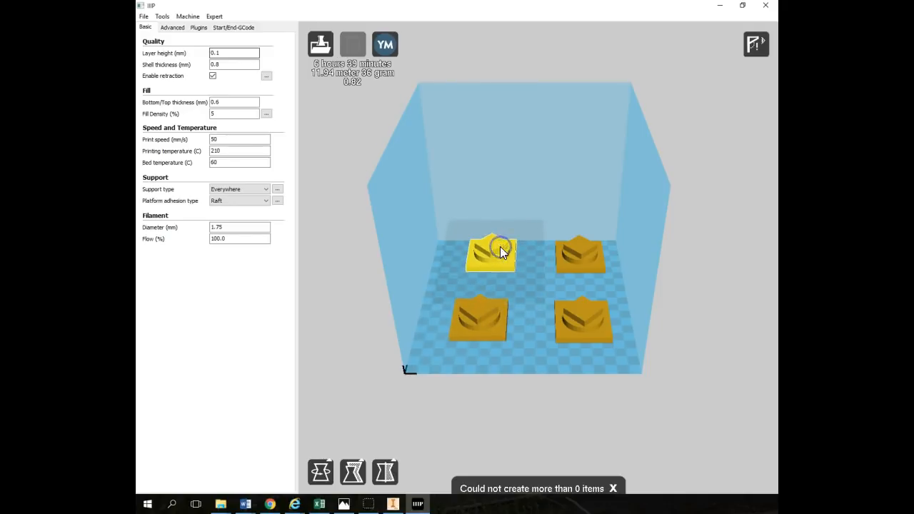
pyautogui.click(490, 304)
pyautogui.moveTo(482, 330); pyautogui.dragTo(457, 347)
pyautogui.moveTo(507, 258); pyautogui.dragTo(487, 271)
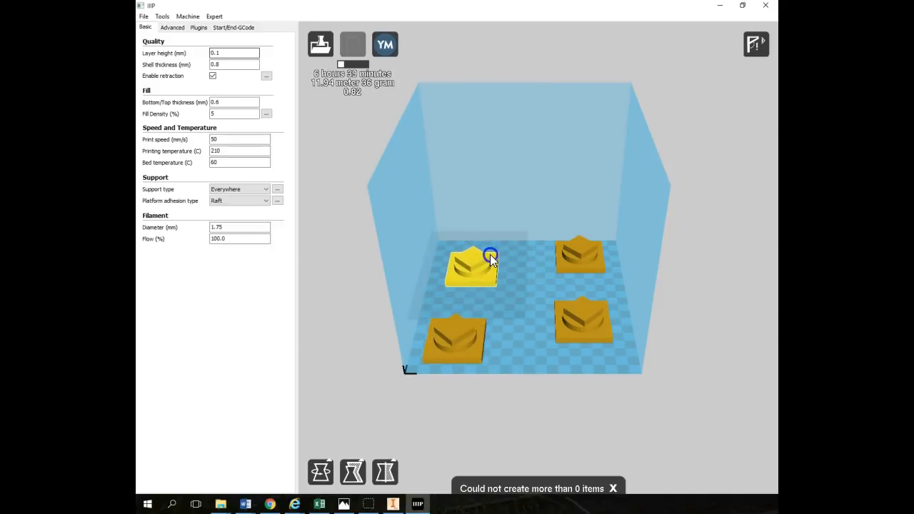
pyautogui.moveTo(594, 316); pyautogui.dragTo(590, 334)
pyautogui.moveTo(587, 265); pyautogui.dragTo(580, 267)
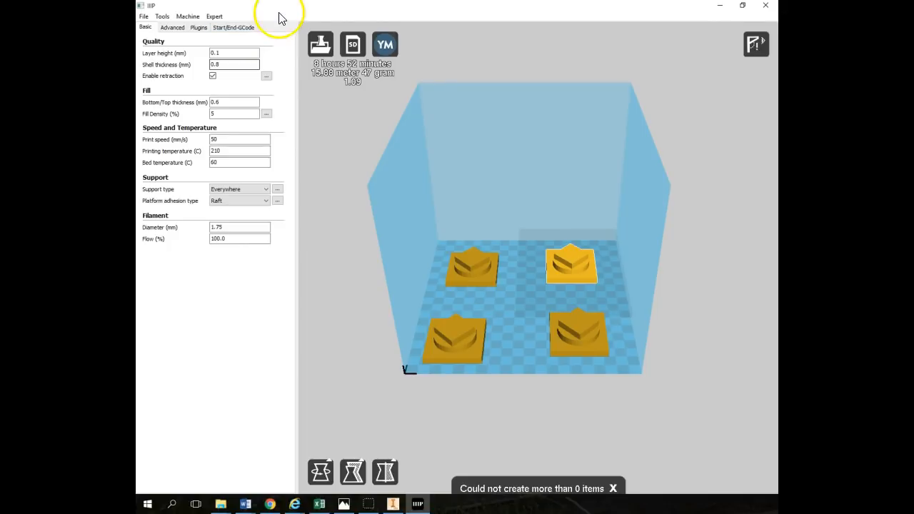
# - Save the GCode toolpath as SquareCircDiamond on the SD card, CARD C (E:)
pyautogui.click(144, 17)
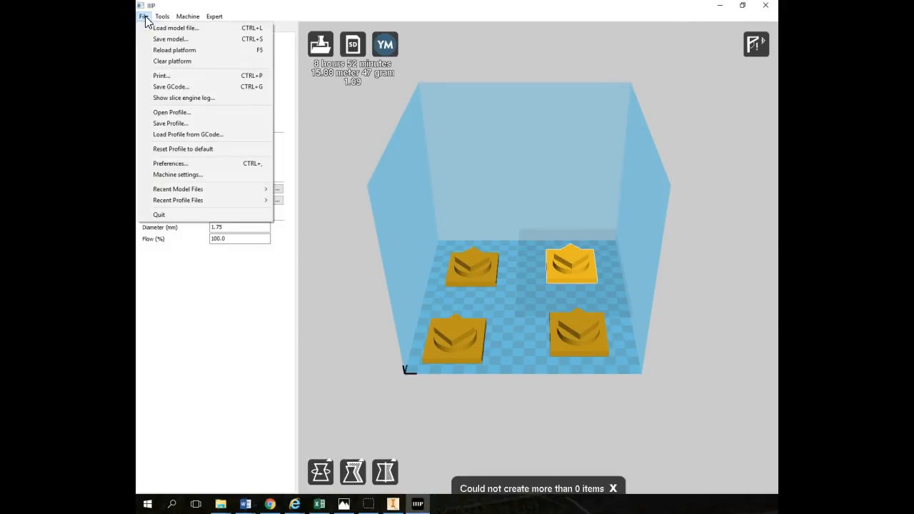
pyautogui.click(173, 88)
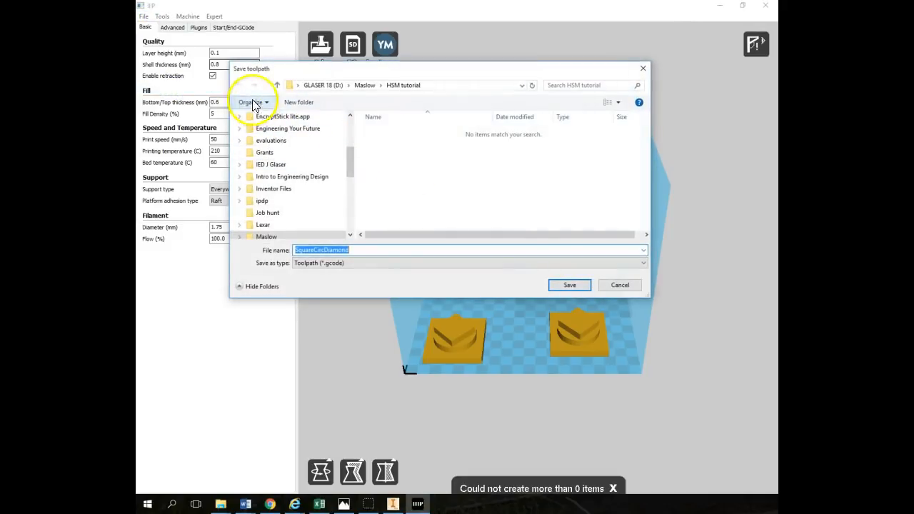
pyautogui.doubleClick(277, 85)
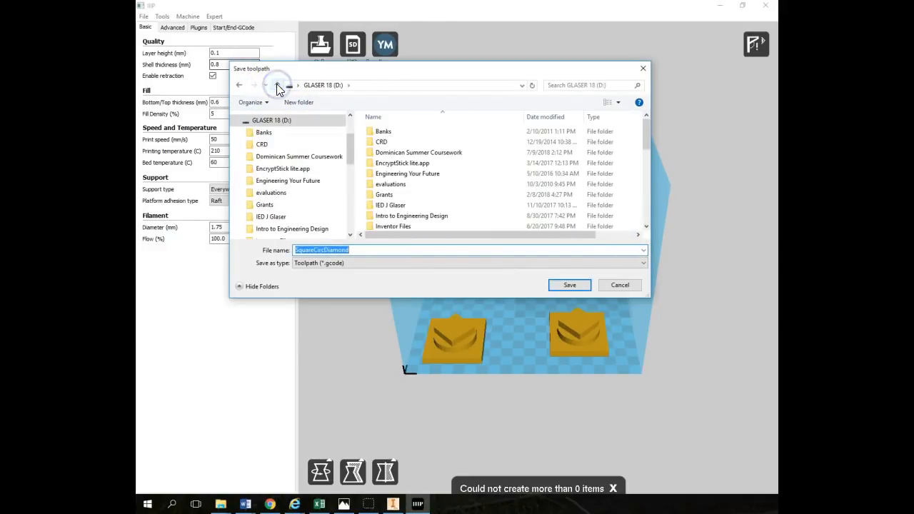
pyautogui.doubleClick(277, 85)
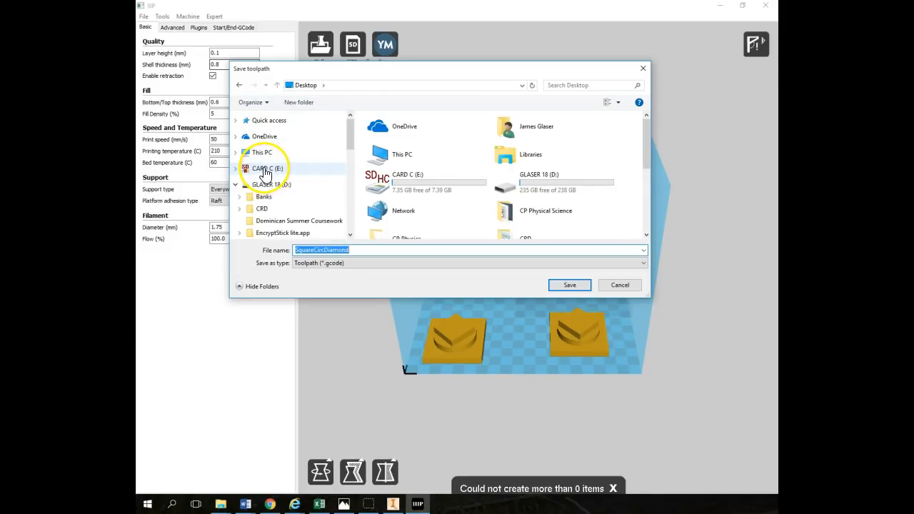
pyautogui.click(265, 172)
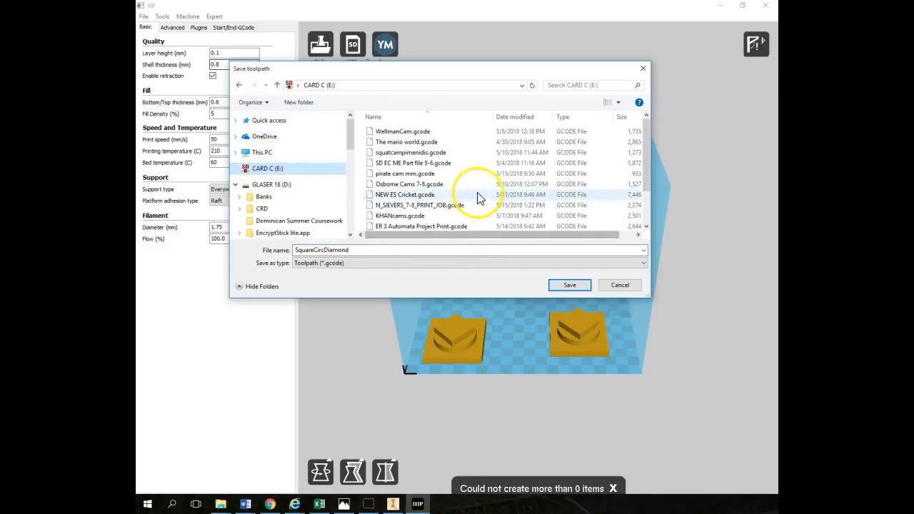
pyautogui.scroll(-2, 431, 154)
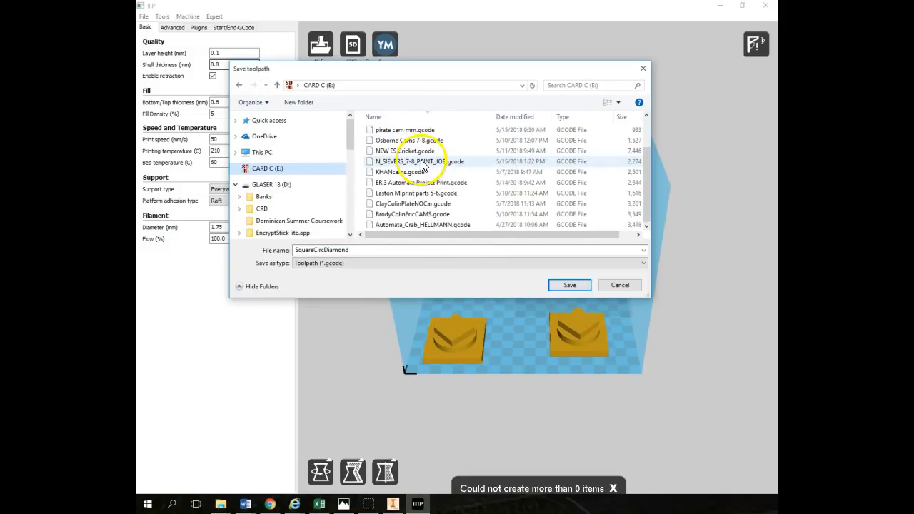
pyautogui.scroll(2, 424, 166)
pyautogui.scroll(-2, 398, 163)
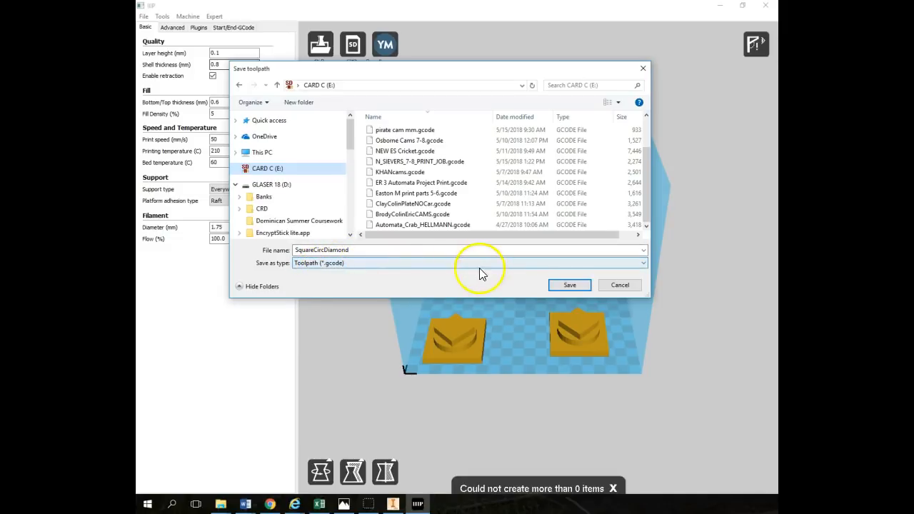
pyautogui.click(570, 285)
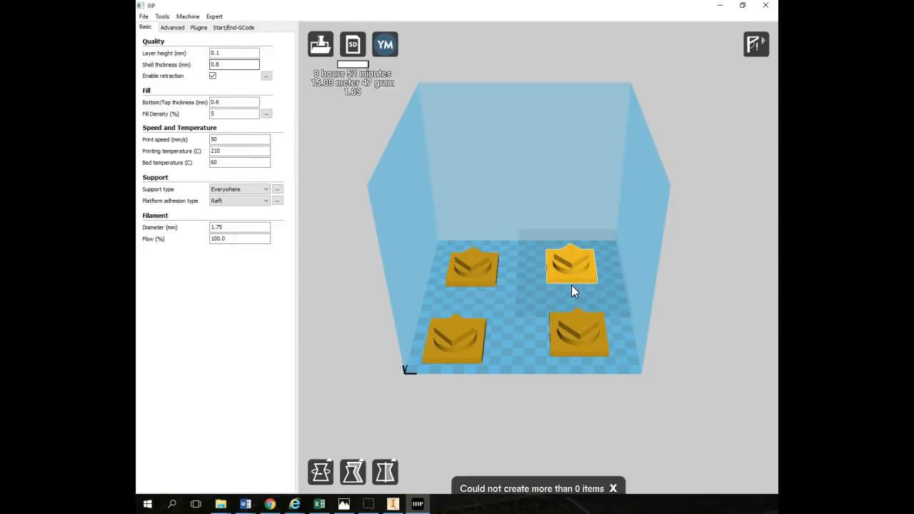